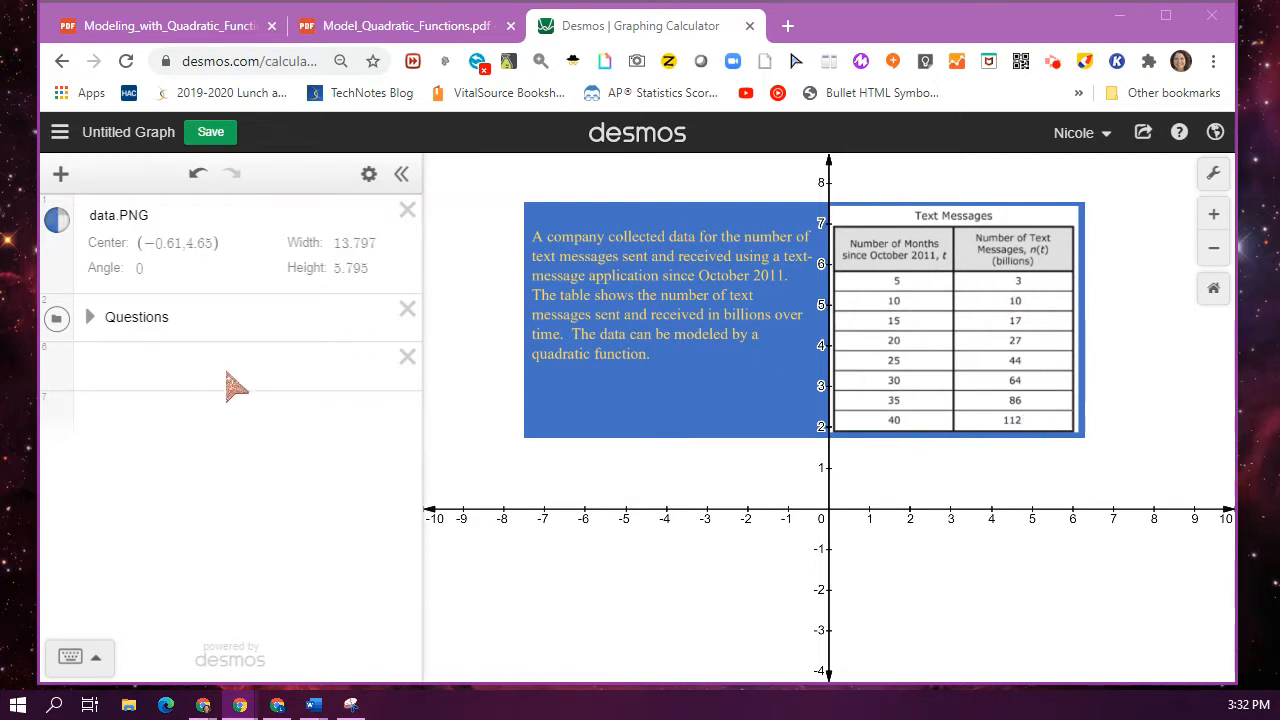
Insert a table and fill its x₁ column with 5, 10, 15, 20, 25, 30, 35 and 40.
left_click(60, 174)
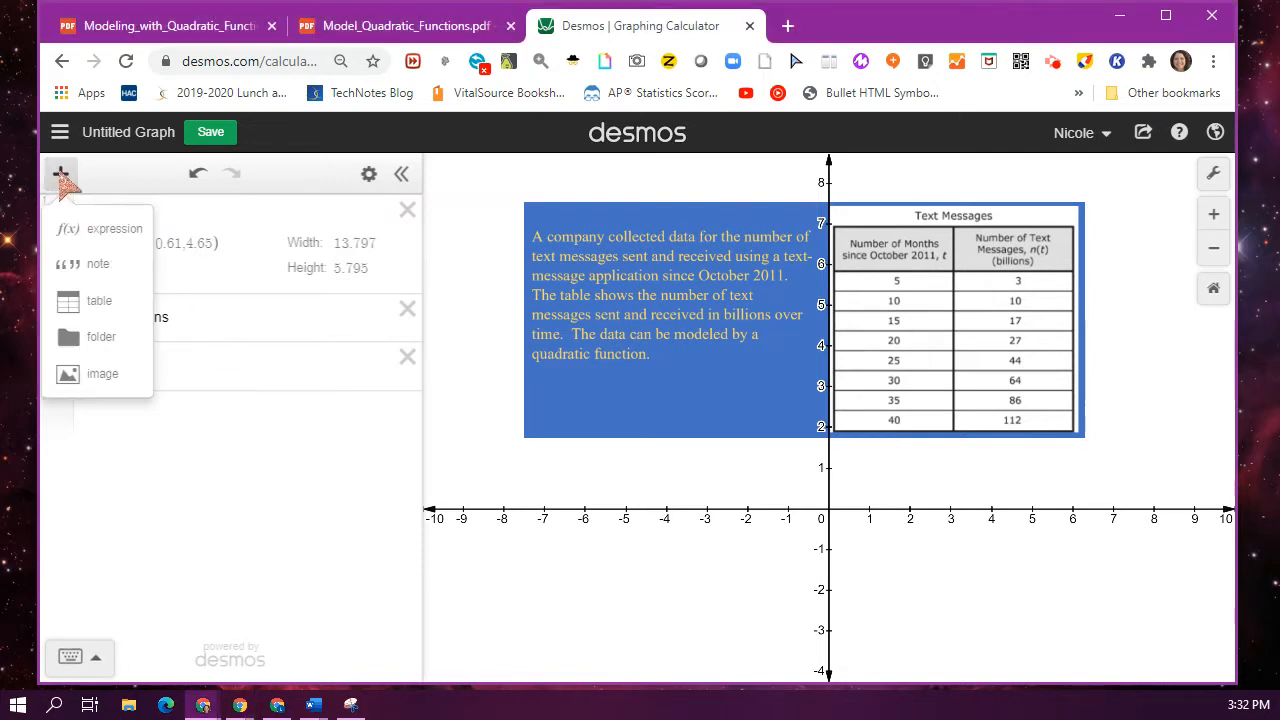
left_click(88, 302)
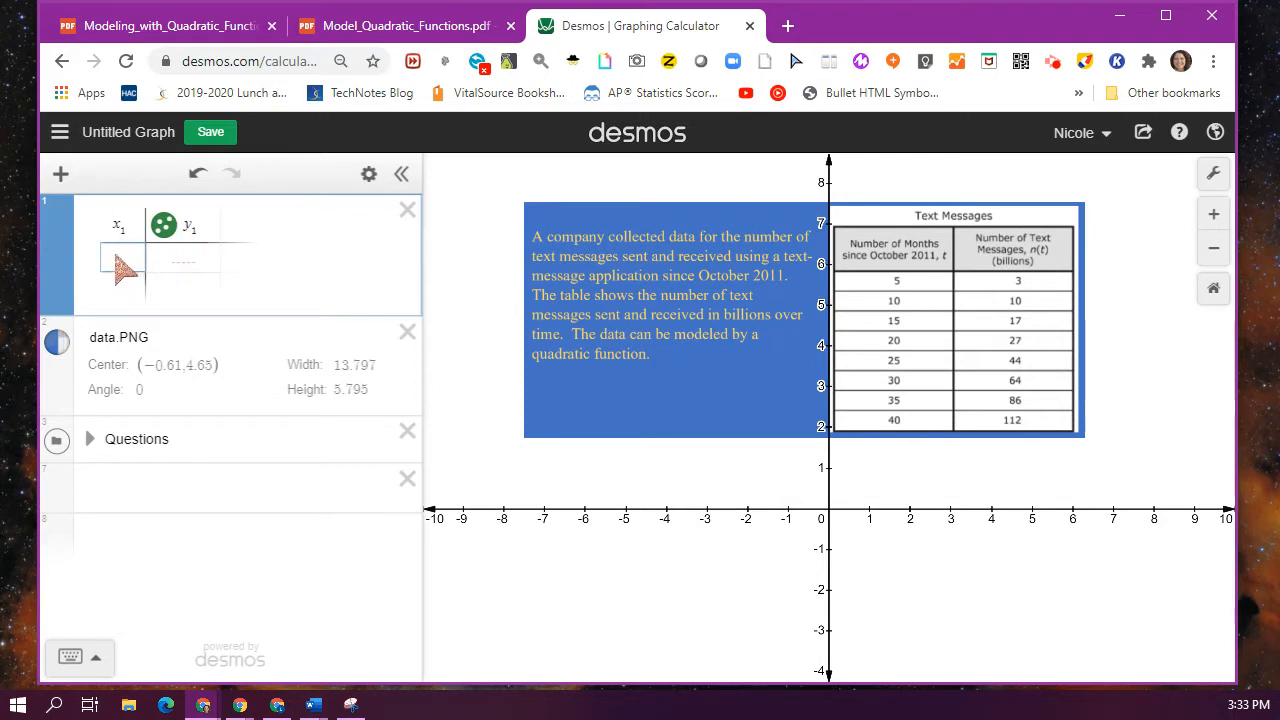
type("5")
key("Return")
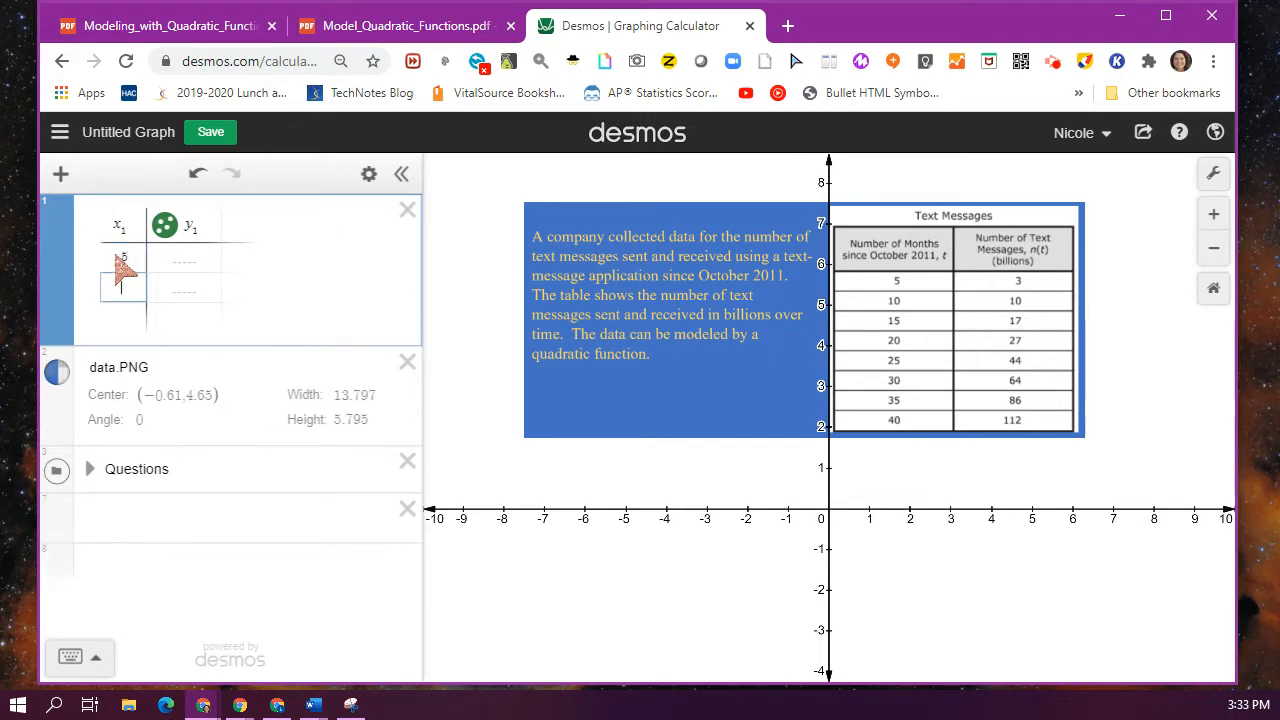
type("10")
key("Return")
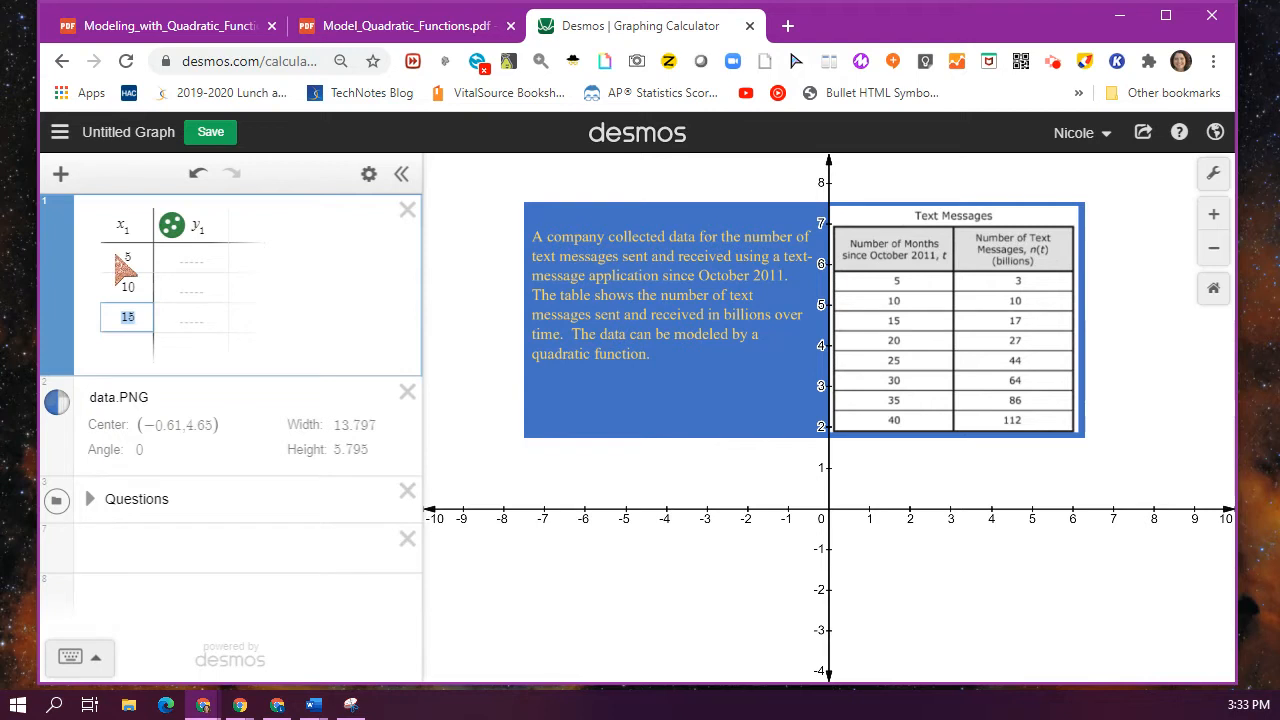
key("Return")
key("Return")
key("Return")
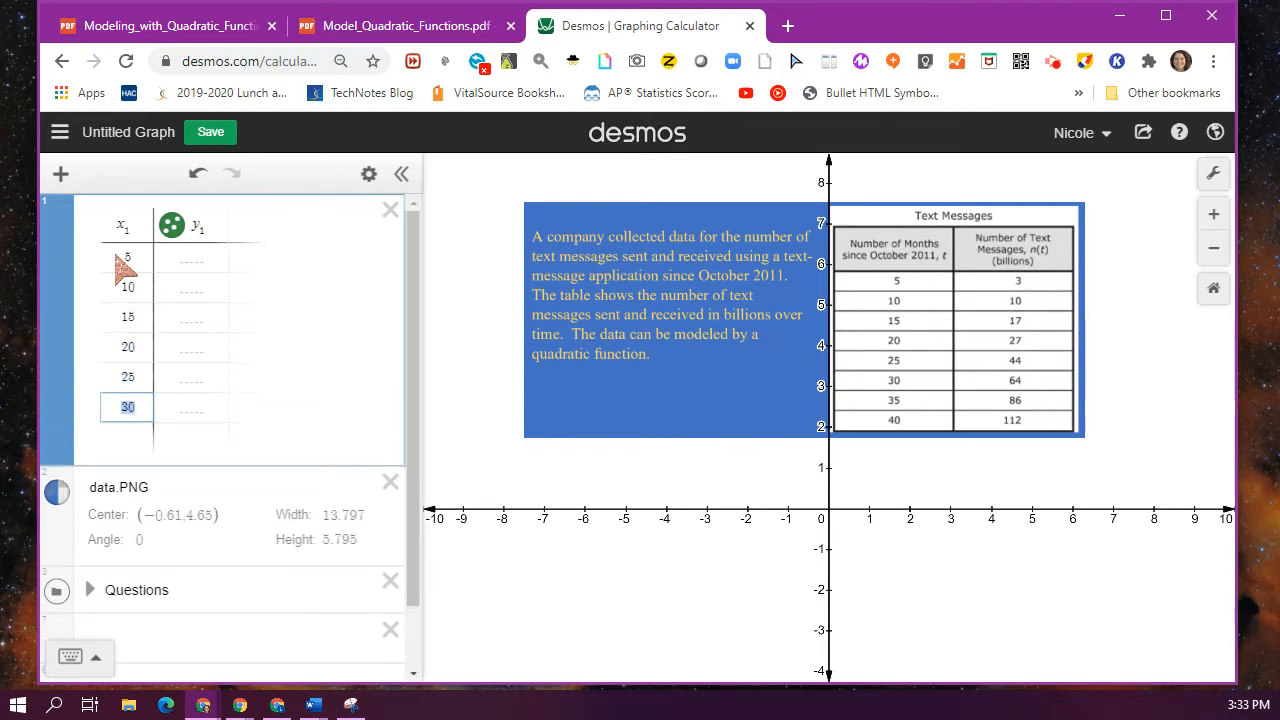
key("Return")
key("Return")
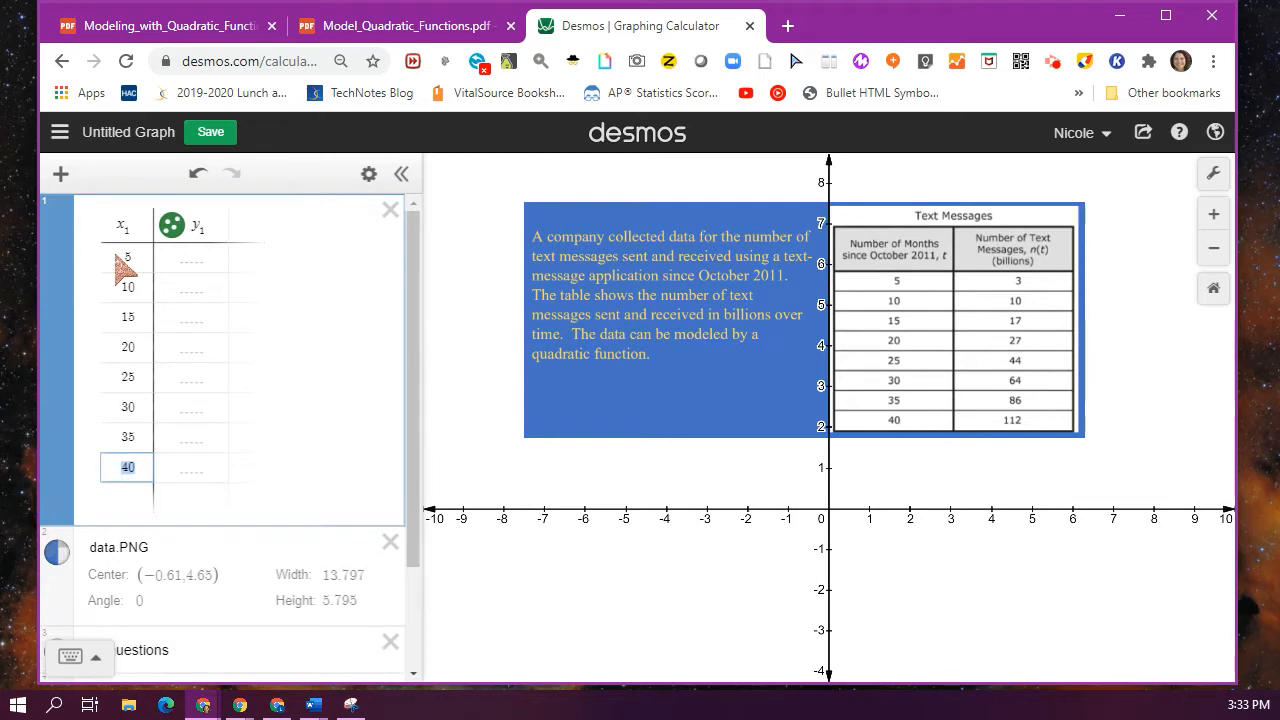
Fill the table's y₁ column with 3, 10, 17, 27, 44, 64, 86 and 112.
left_click(199, 256)
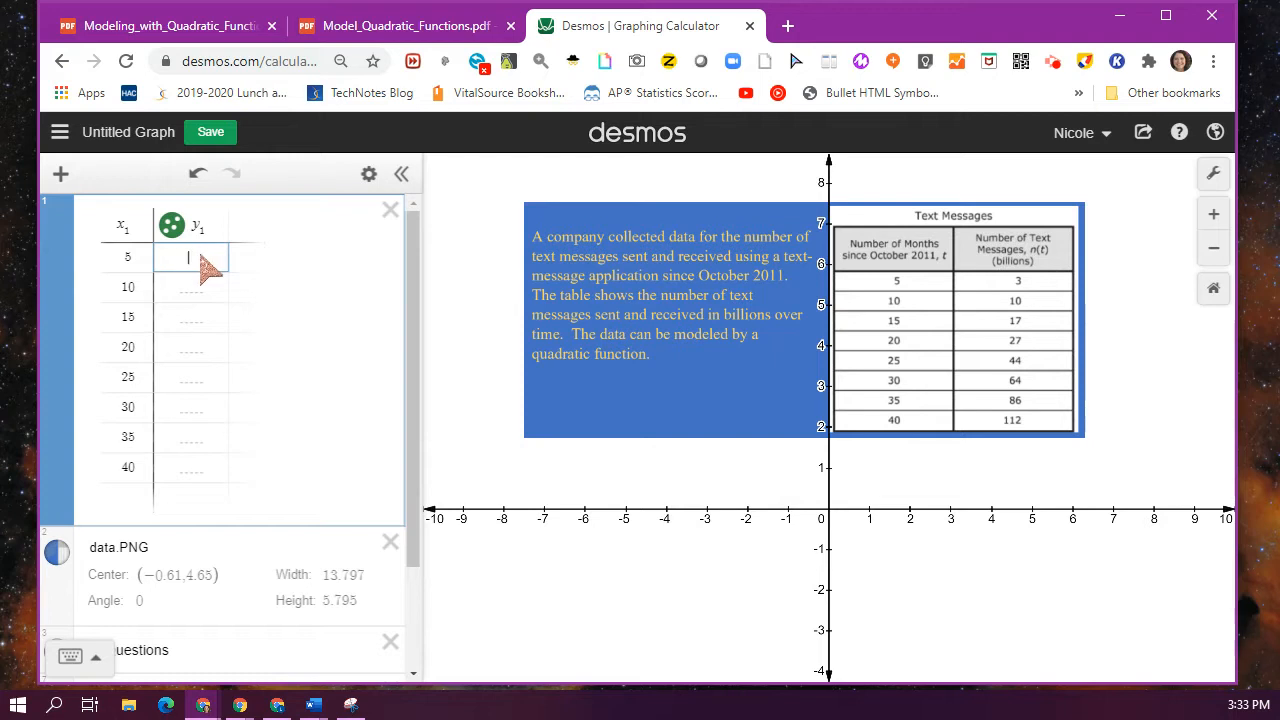
type("3")
key("Return")
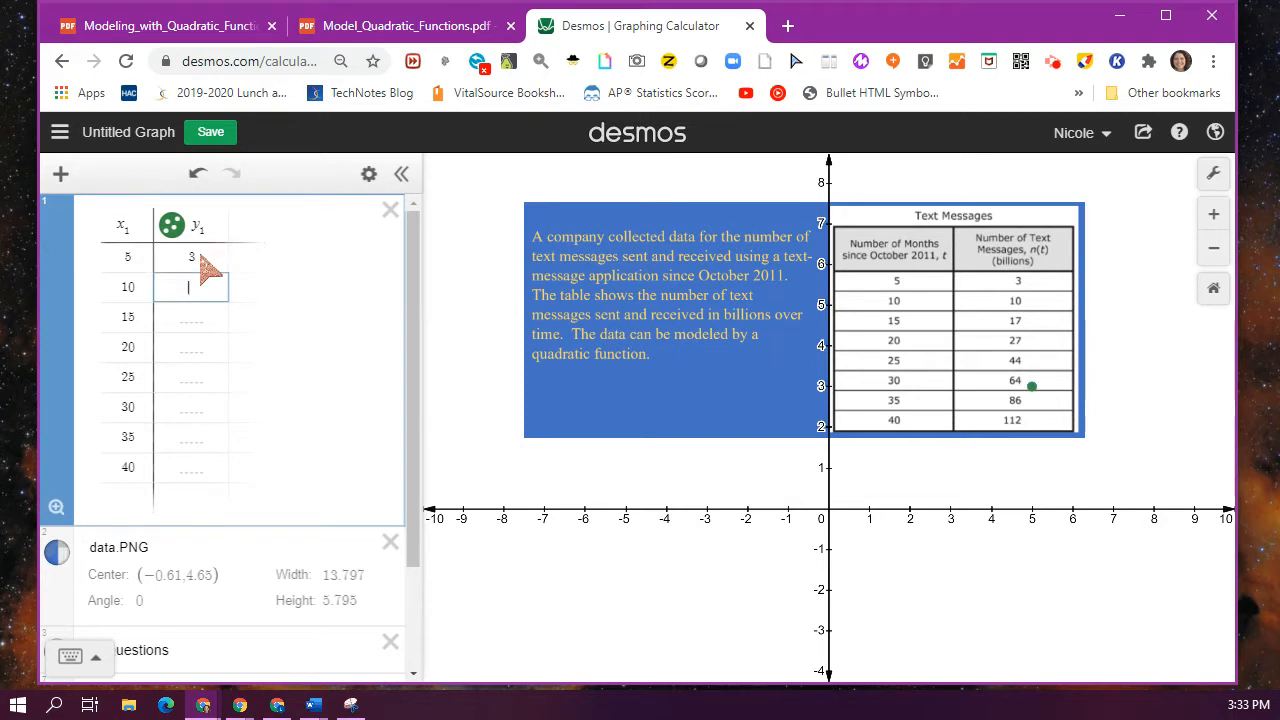
type("10")
key("Return")
type("1")
key("Return")
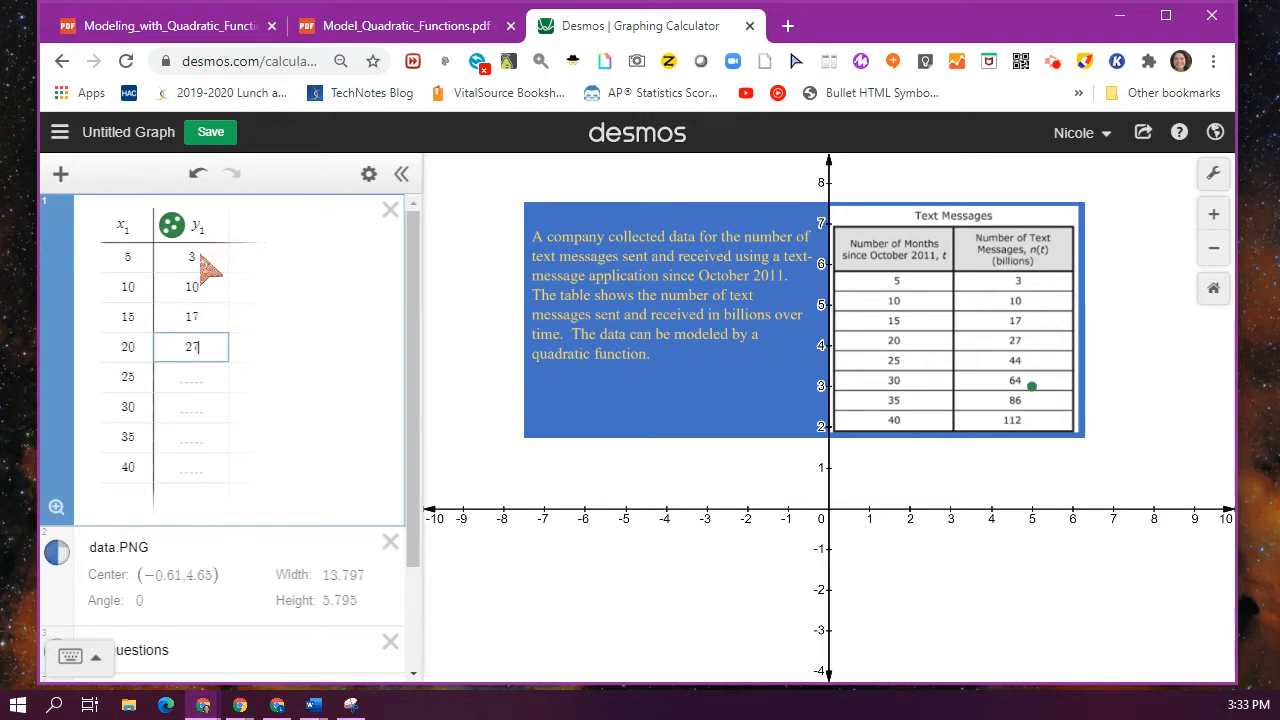
key("Return")
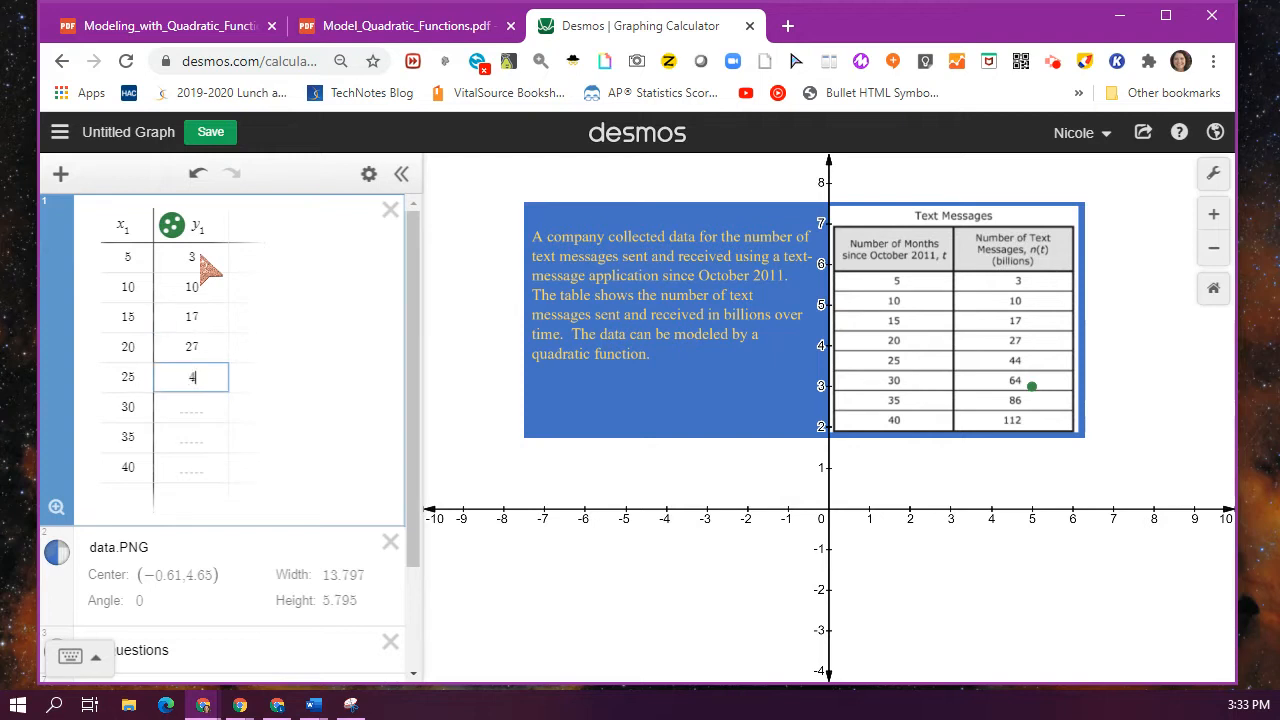
key("Return")
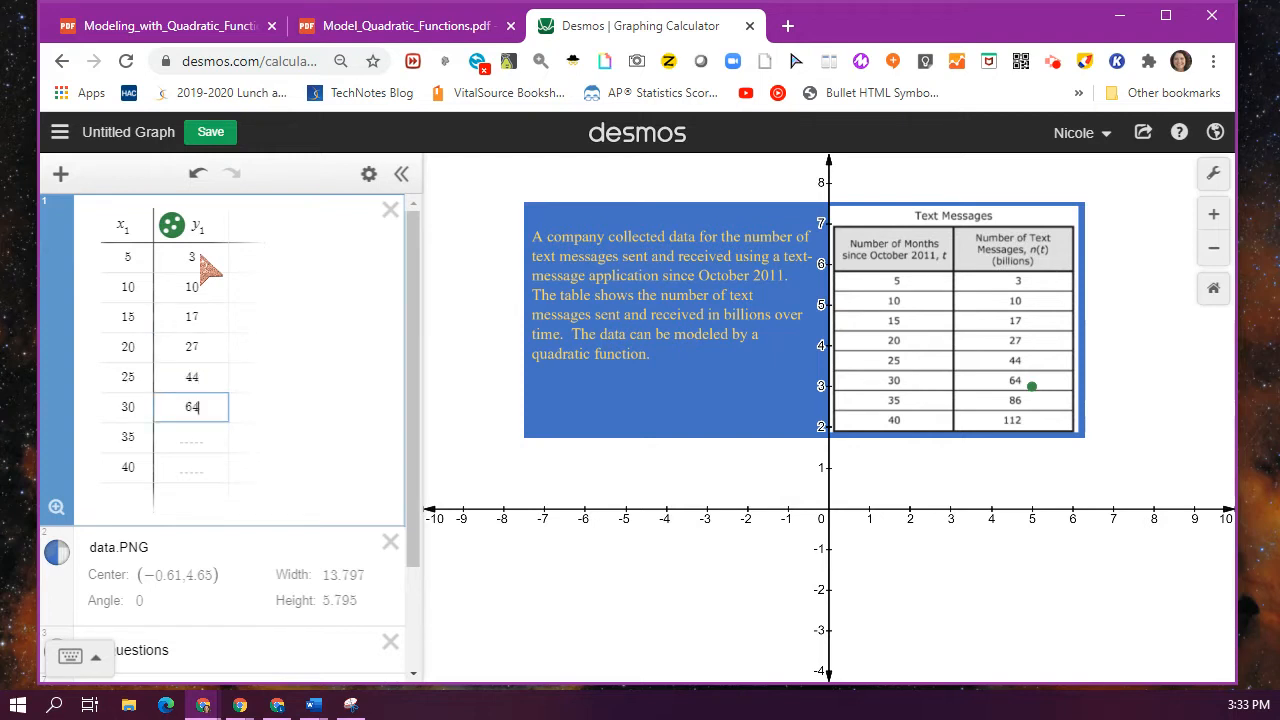
key("Return")
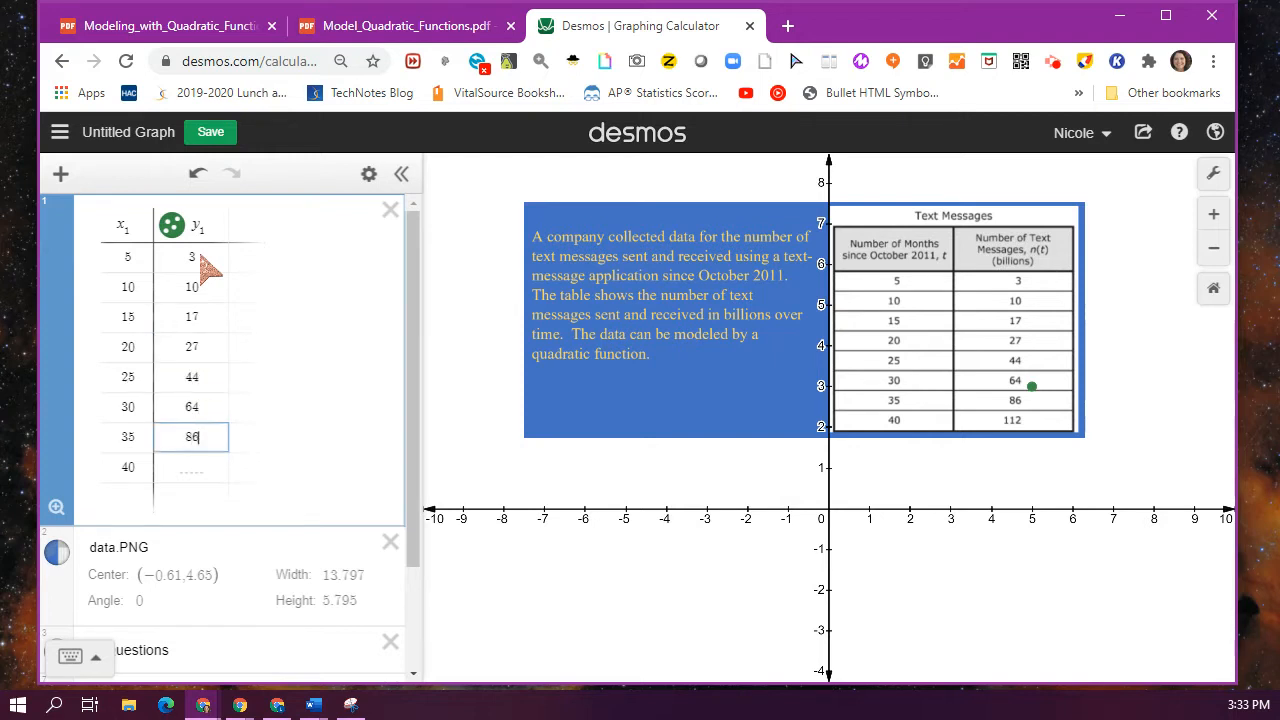
key("Return")
type("112")
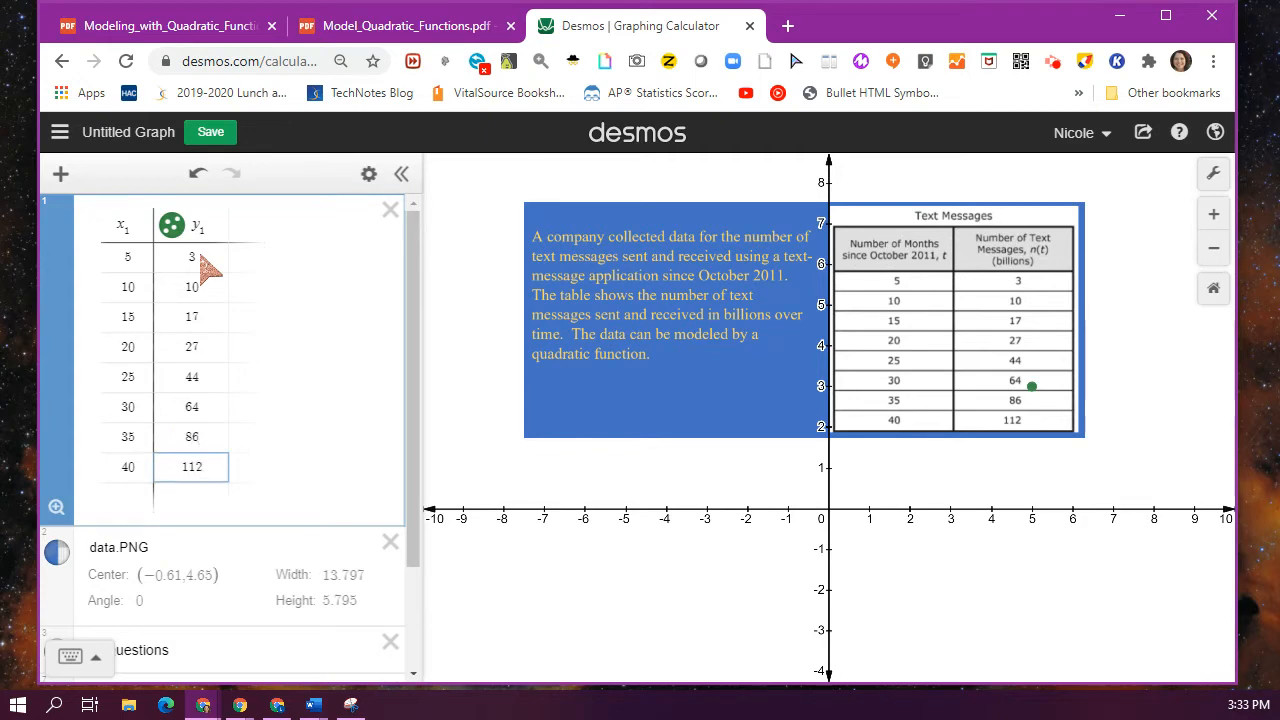
key("Return")
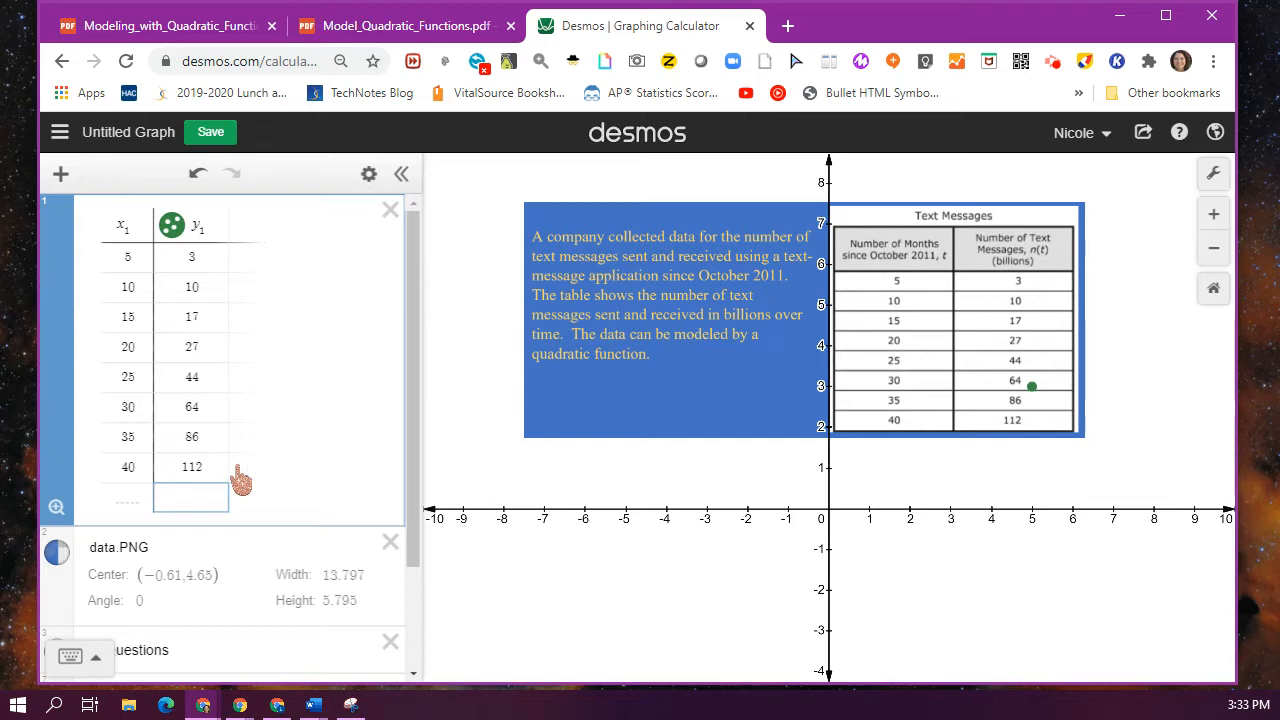
Hide the data.PNG image and turn on the graph's grid.
left_click(57, 551)
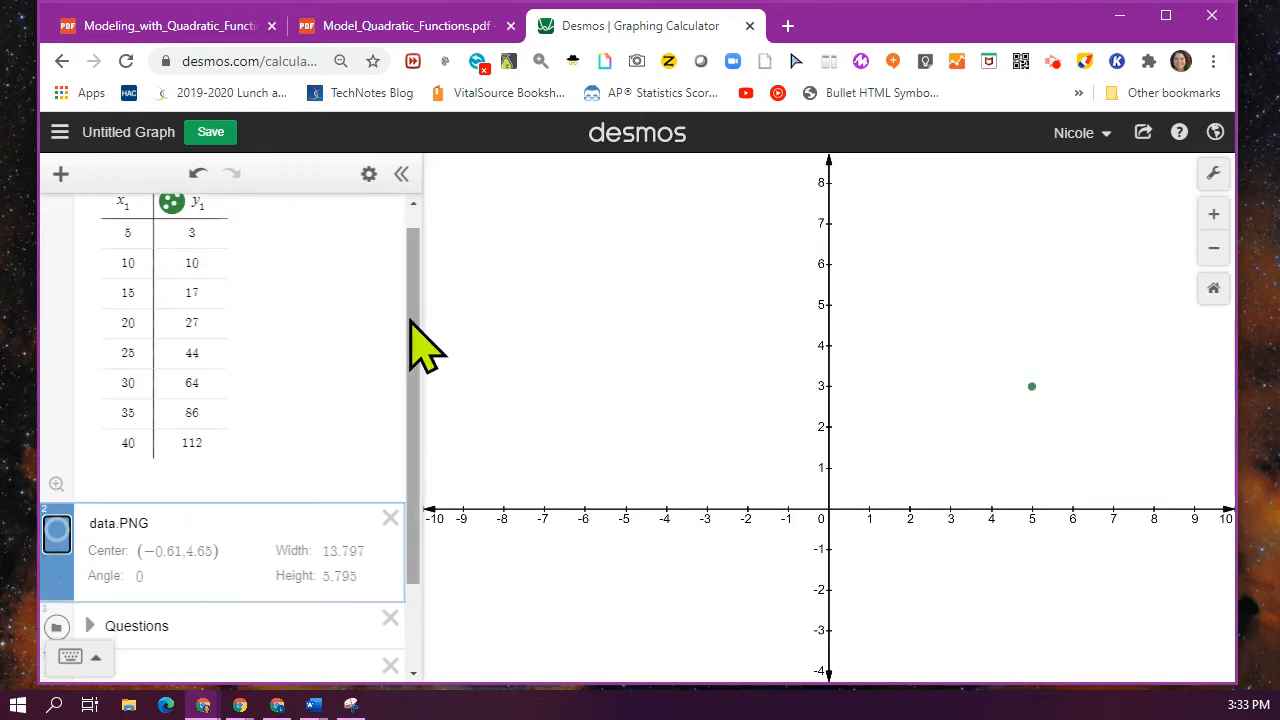
left_click_drag(411, 323, 410, 300)
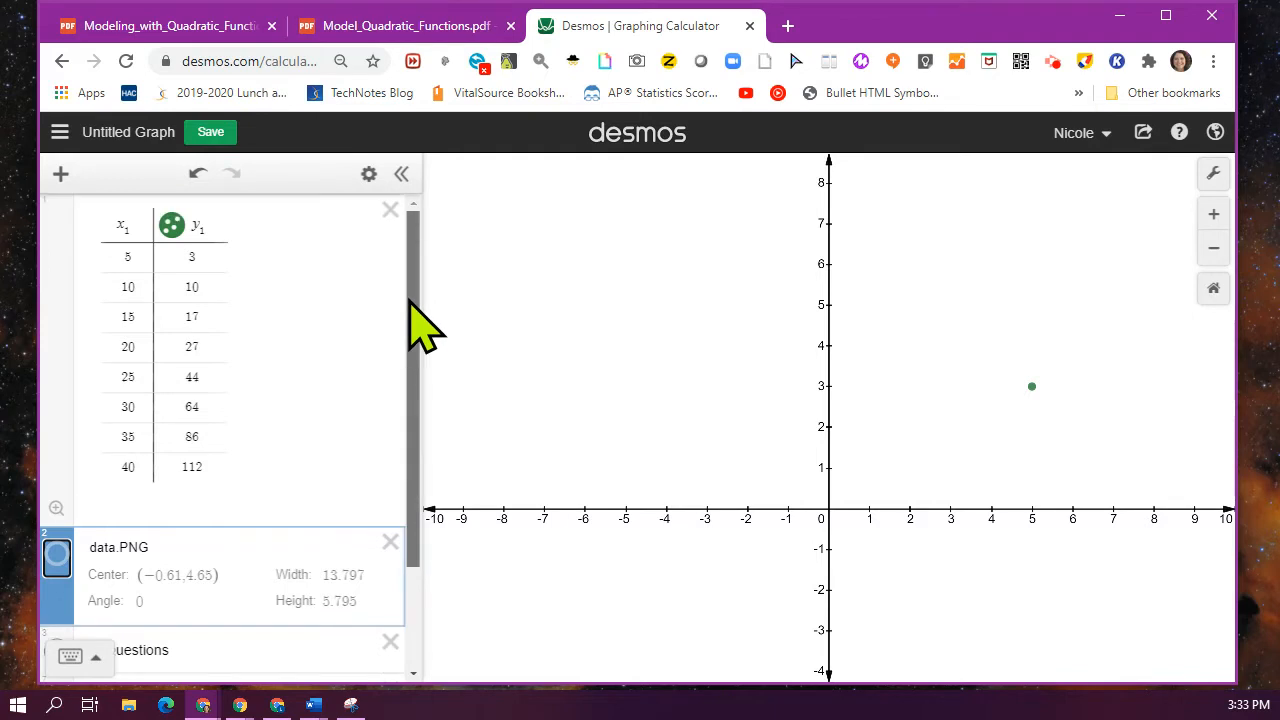
left_click(1214, 177)
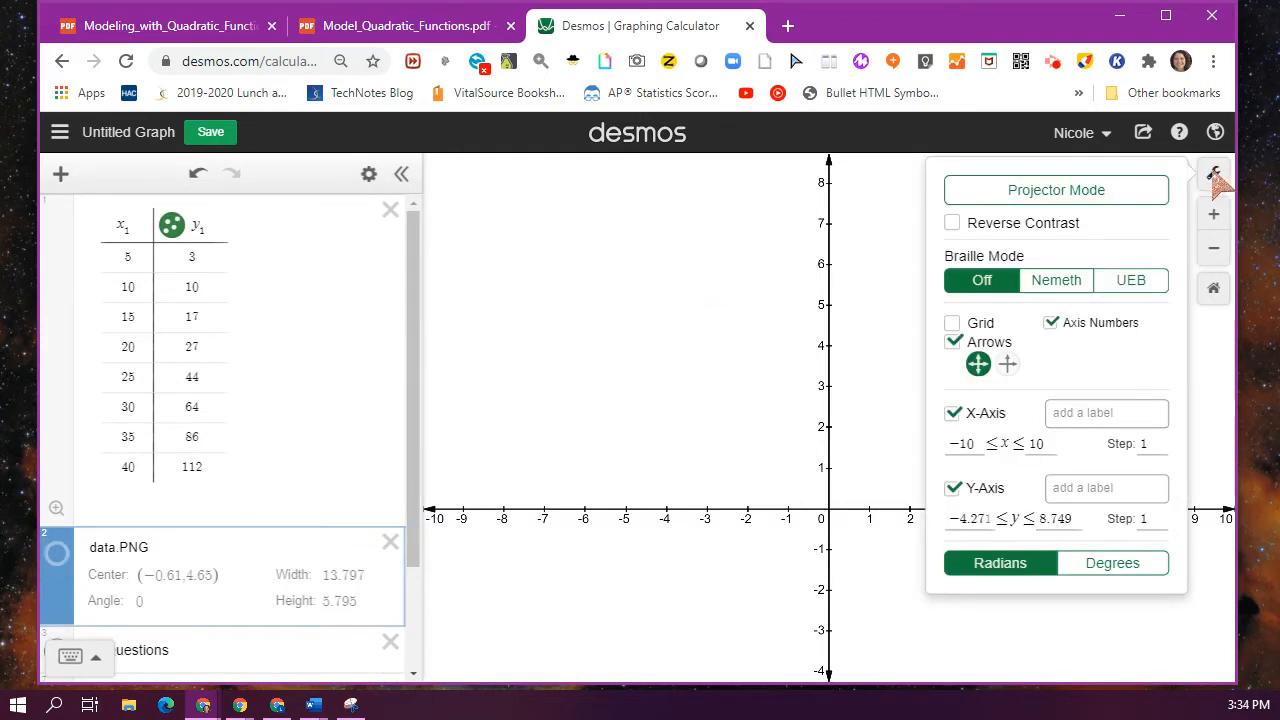
left_click(952, 323)
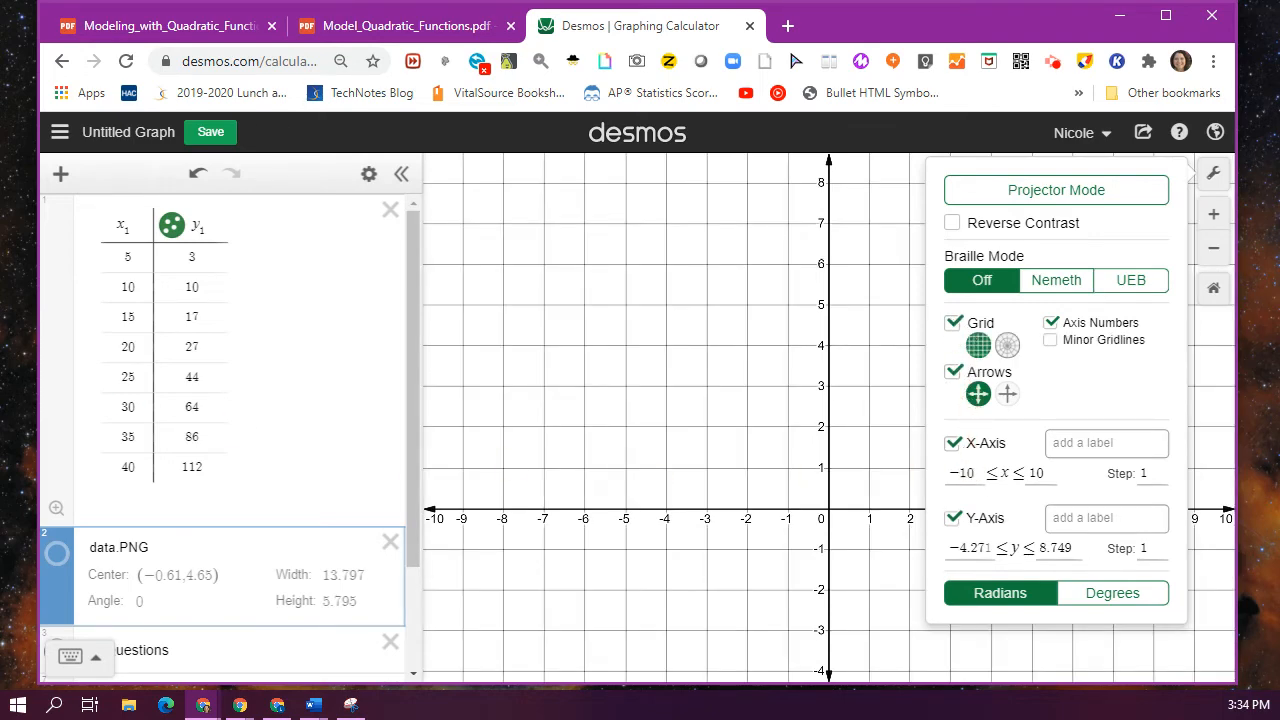
Set the x-axis range from -5 to 45 with a step of 5 and label the axis "# of months".
left_click(984, 477)
left_click_drag(984, 477, 940, 480)
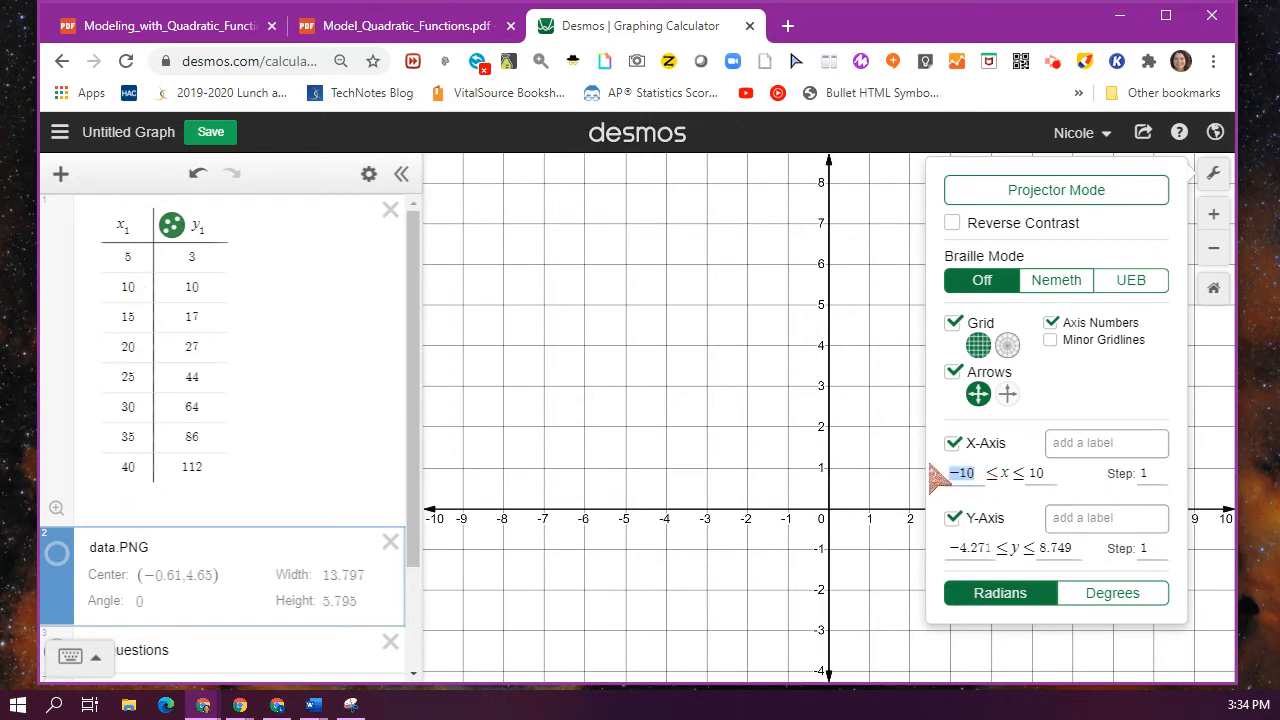
type("-5")
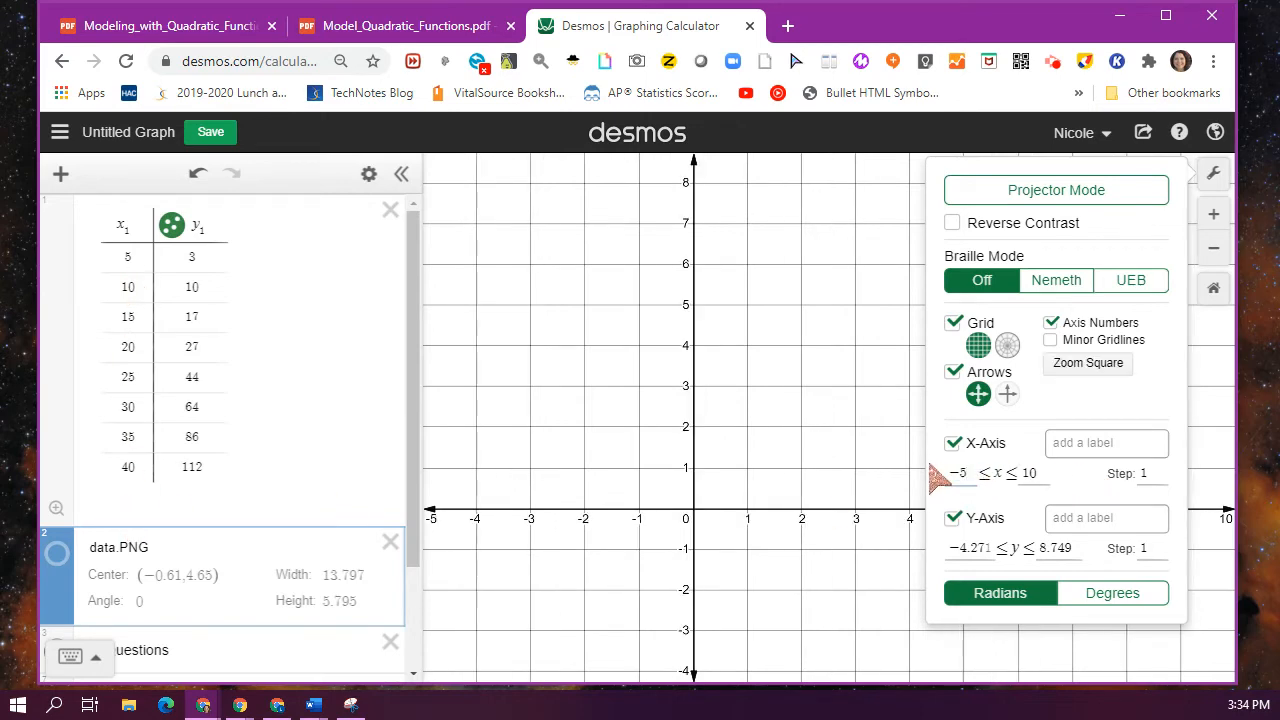
left_click_drag(1046, 485, 1022, 485)
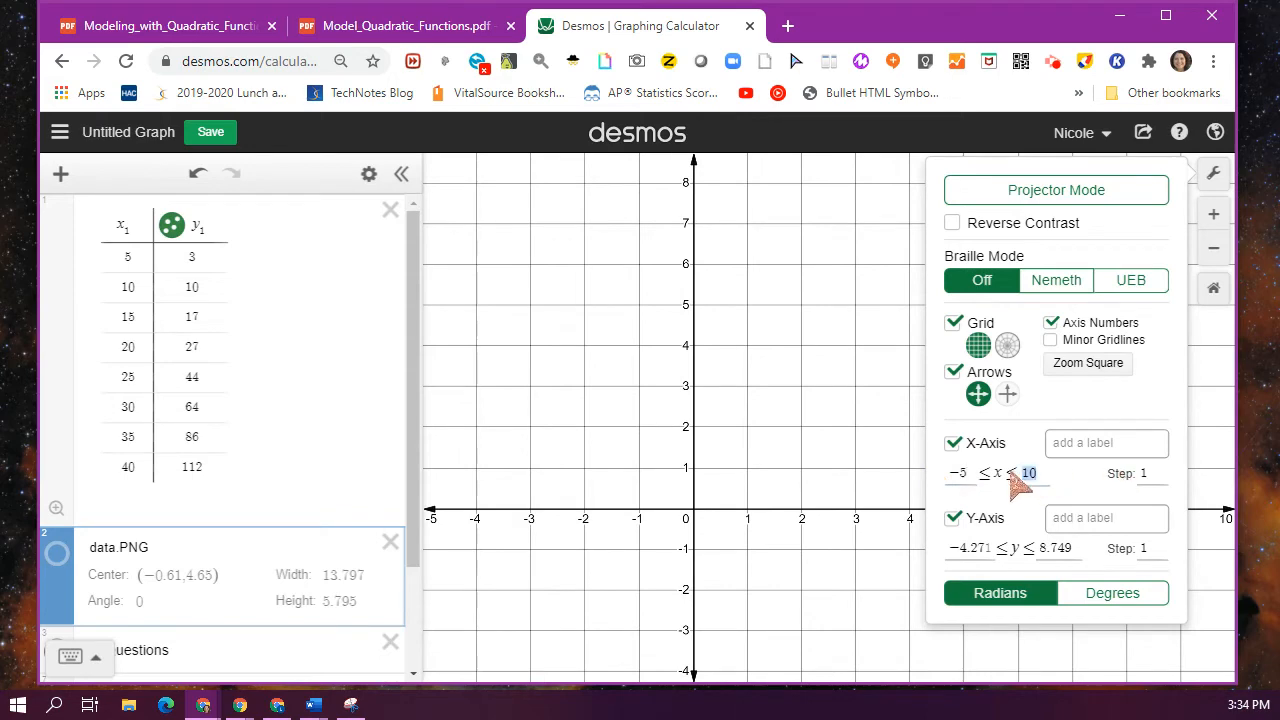
type("45")
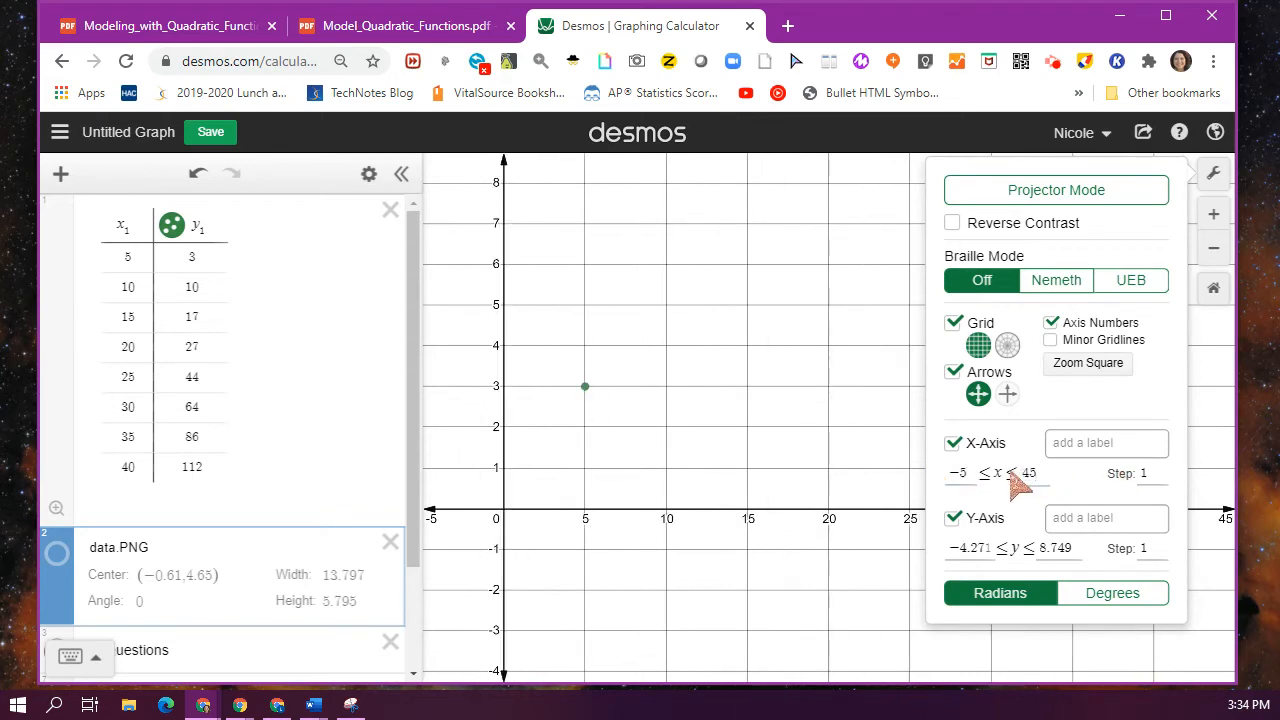
left_click_drag(1150, 473, 1135, 470)
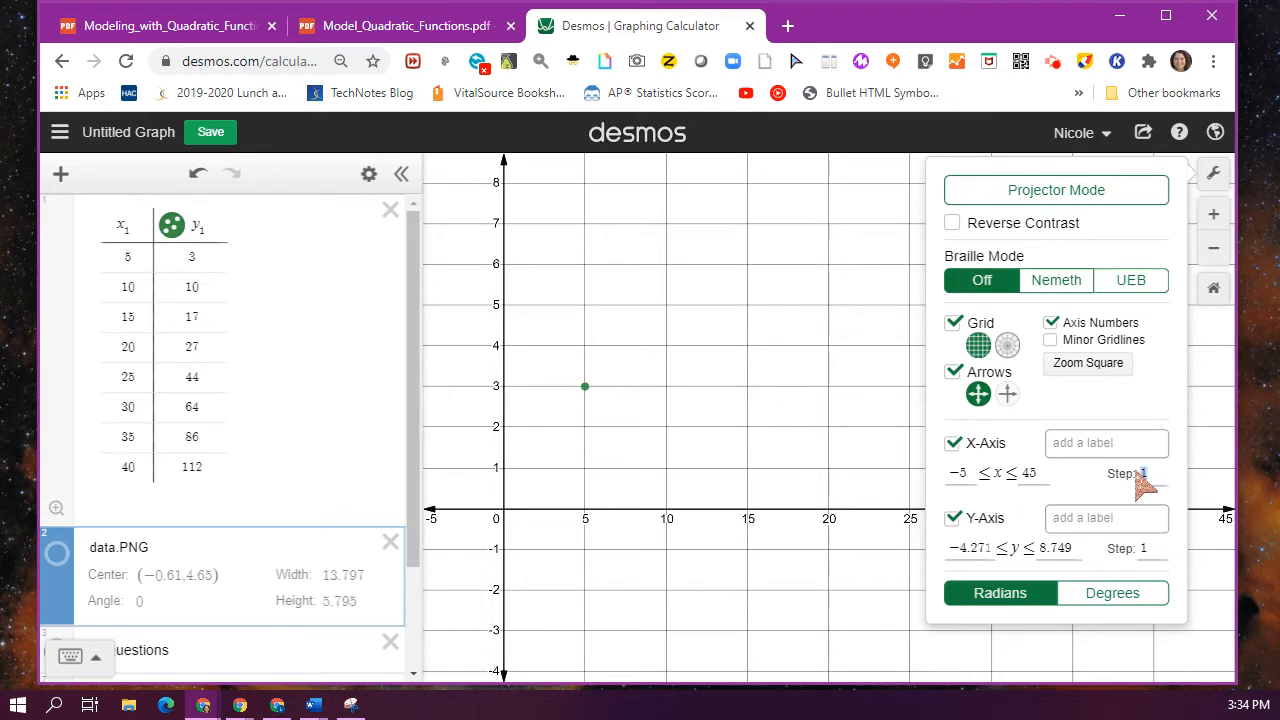
type("5")
left_click(1096, 446)
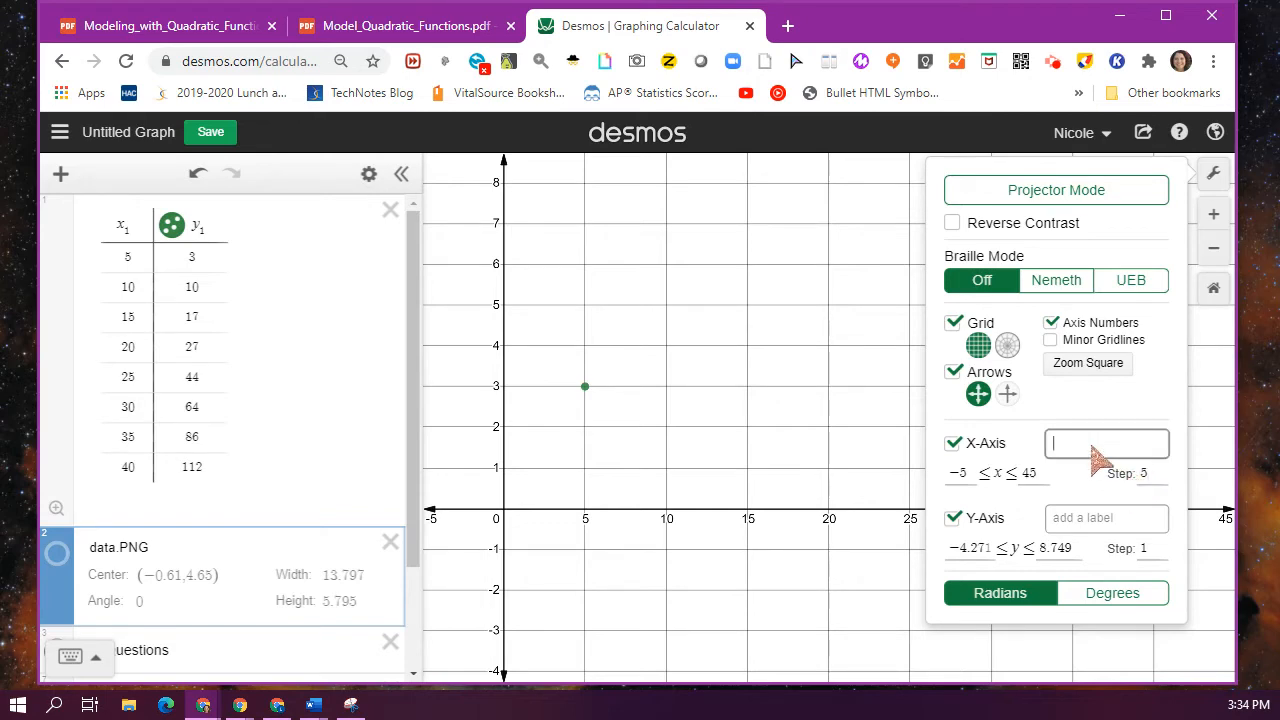
type("# of months")
Set the y-axis range from -5 to 120 with a step of 10.
left_click(968, 549)
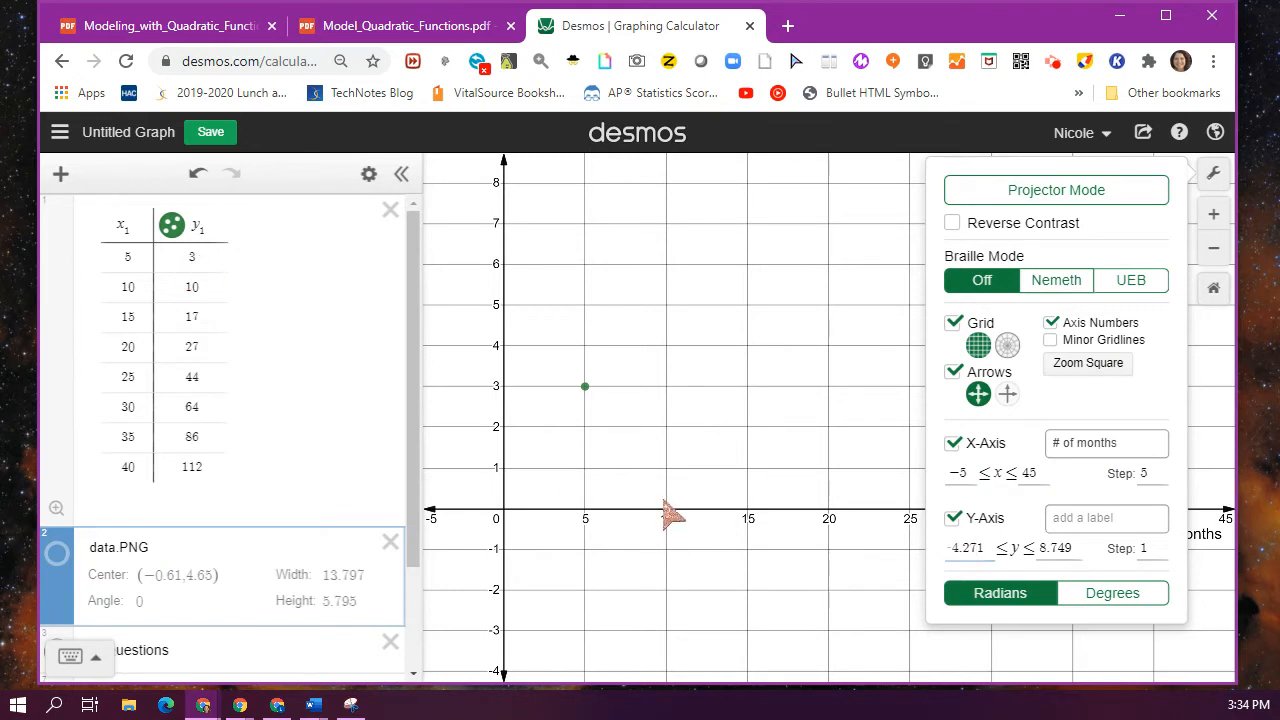
left_click_drag(985, 550, 948, 551)
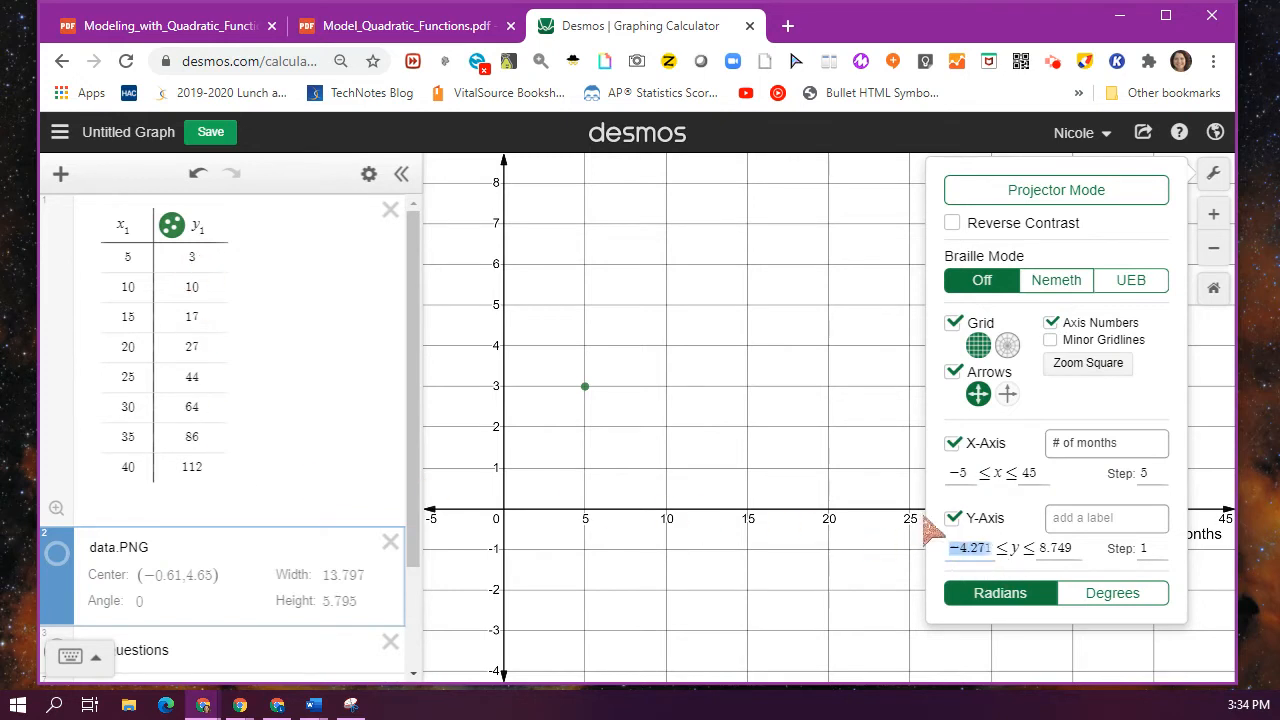
type("-5")
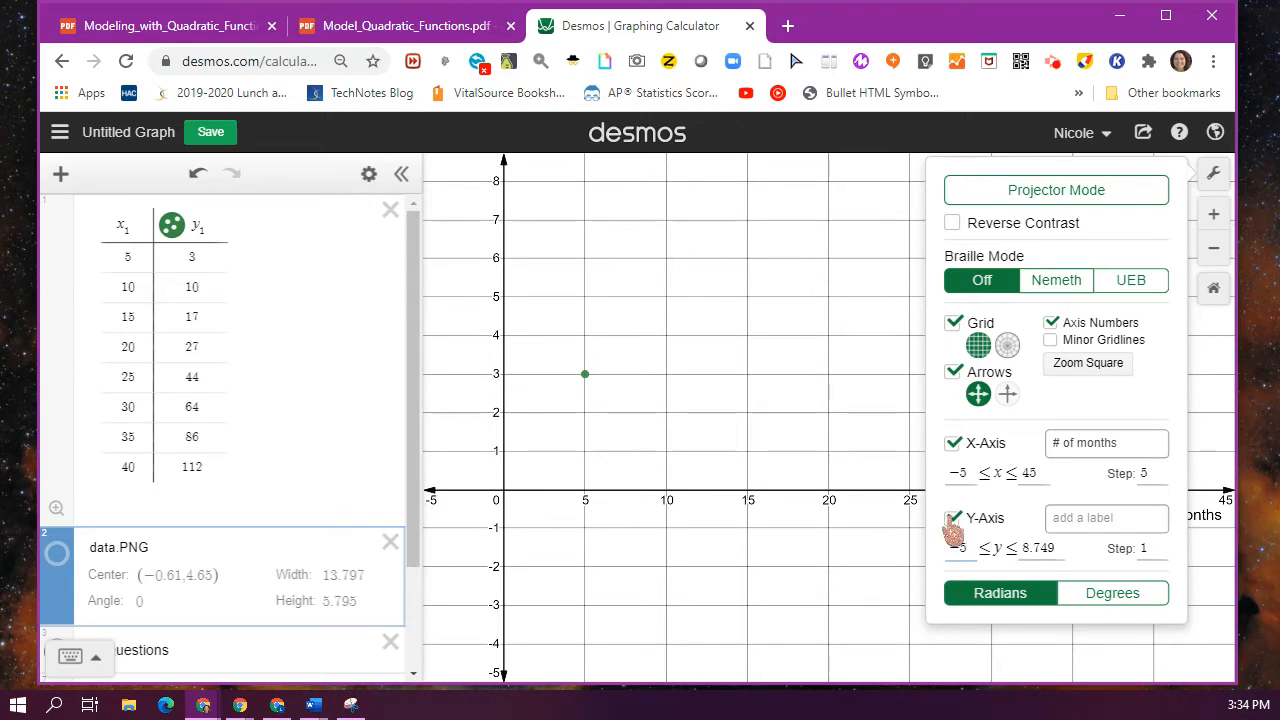
left_click_drag(1054, 549, 996, 538)
type("120")
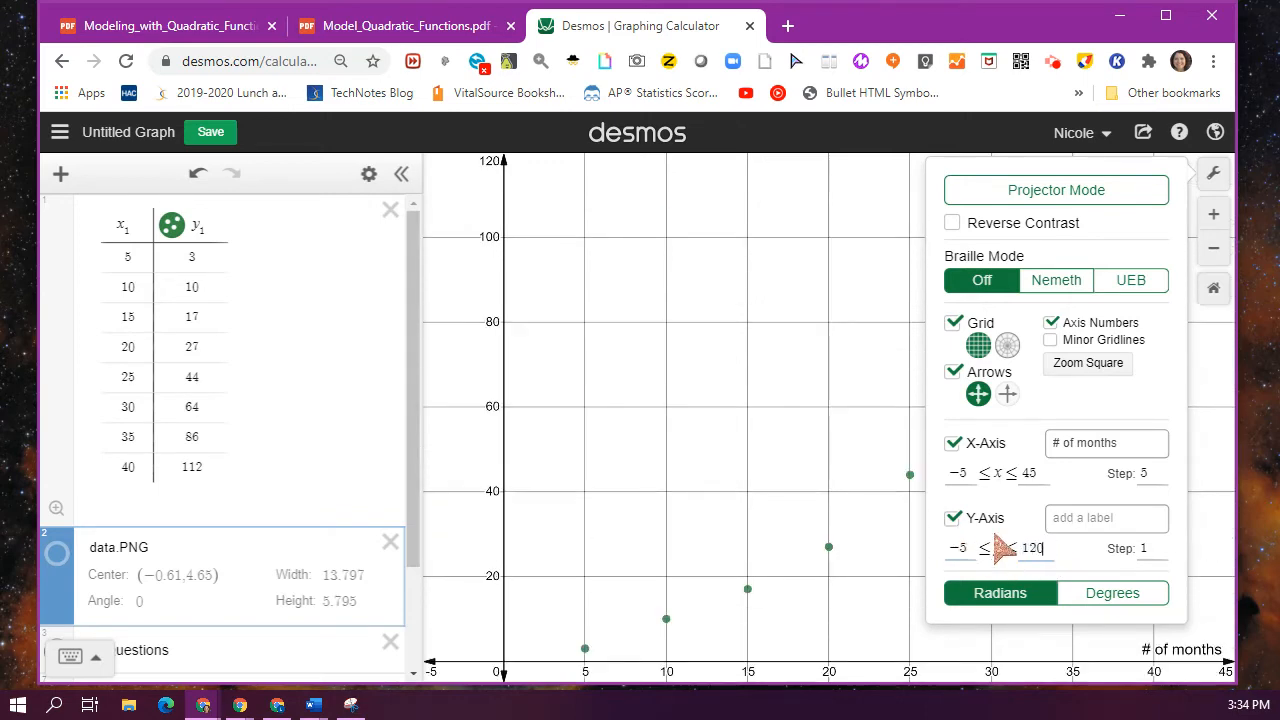
left_click(1148, 556)
type("10")
Label the y-axis "# of text messages (billions)" and close the graph settings.
left_click(1140, 522)
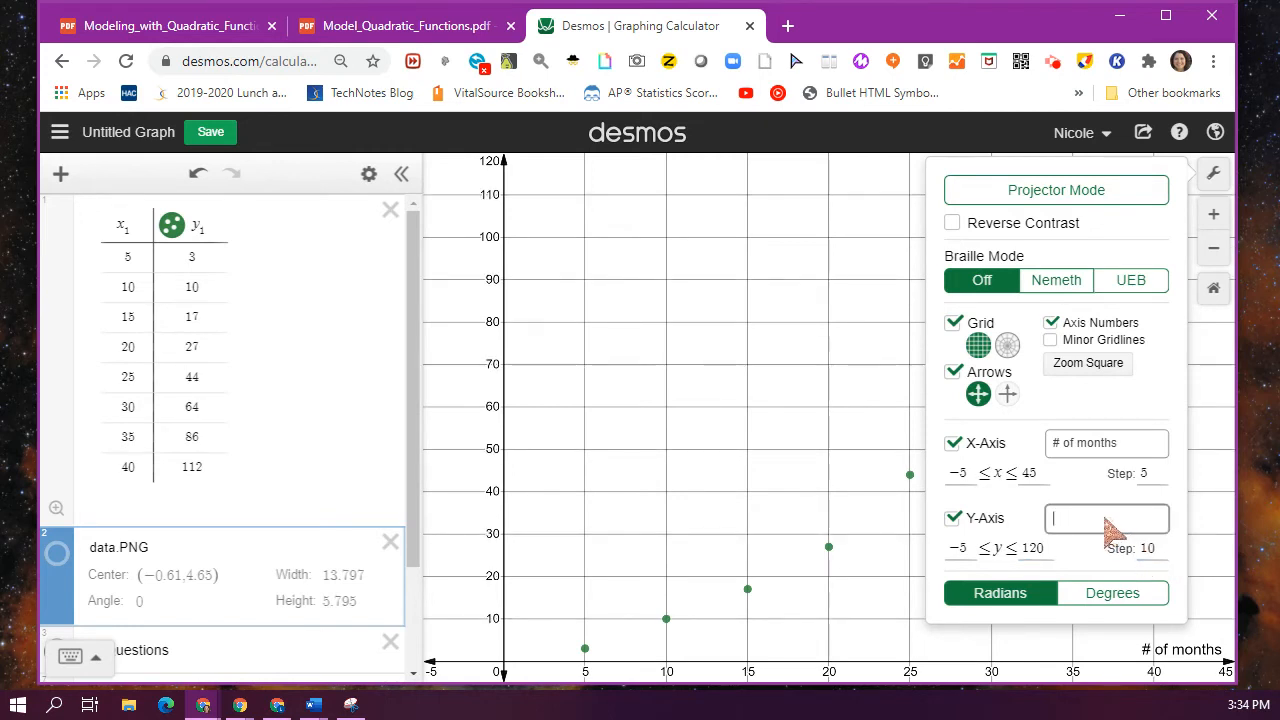
type("# of tex")
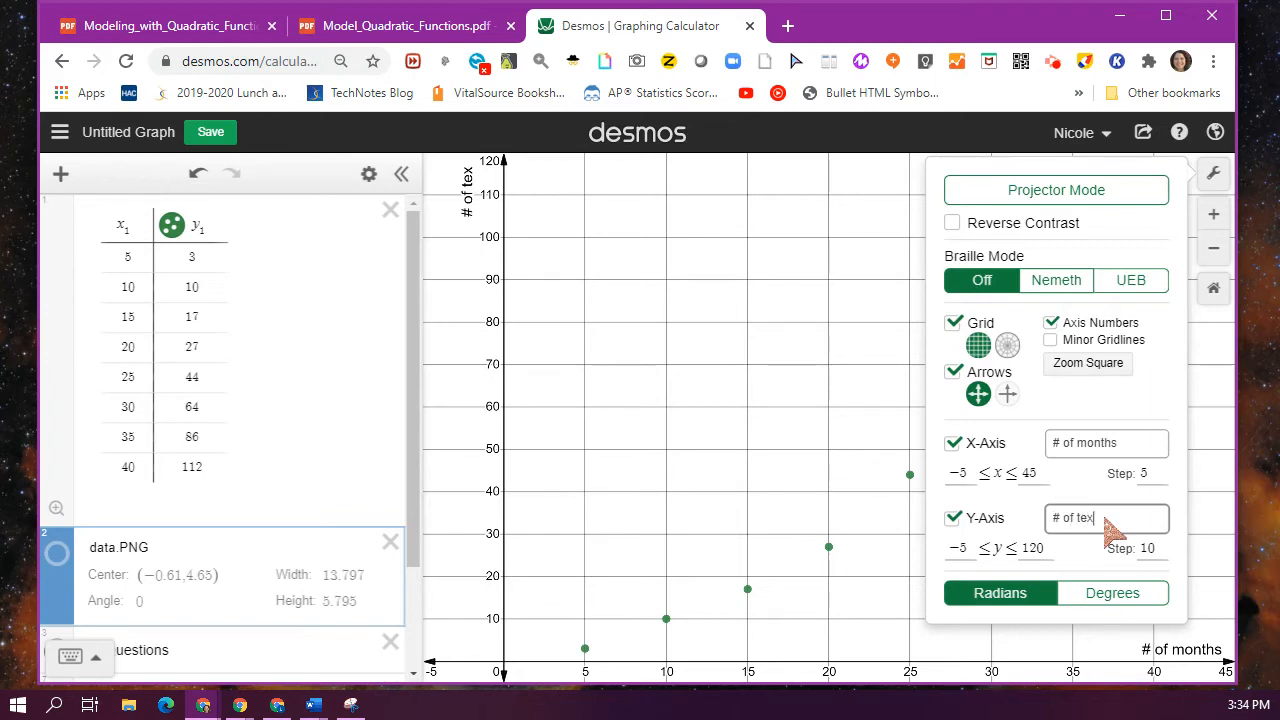
type("t messages")
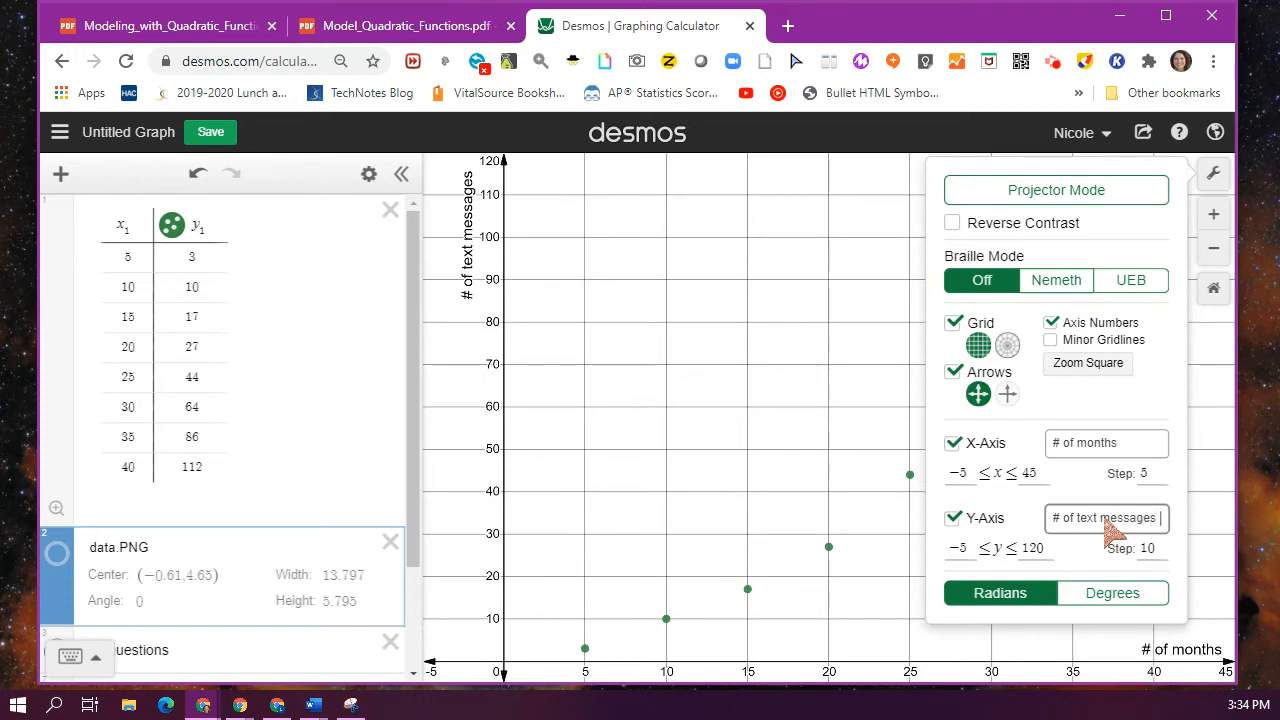
type(" (bill")
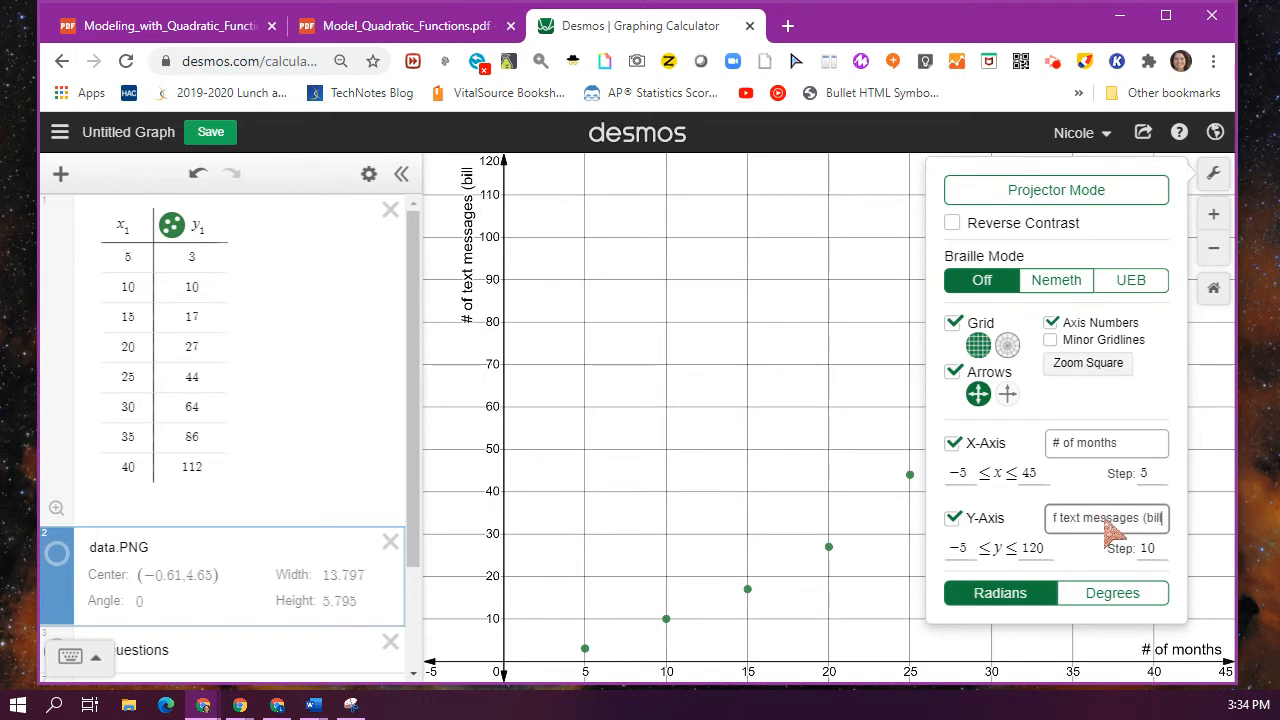
type("ions")
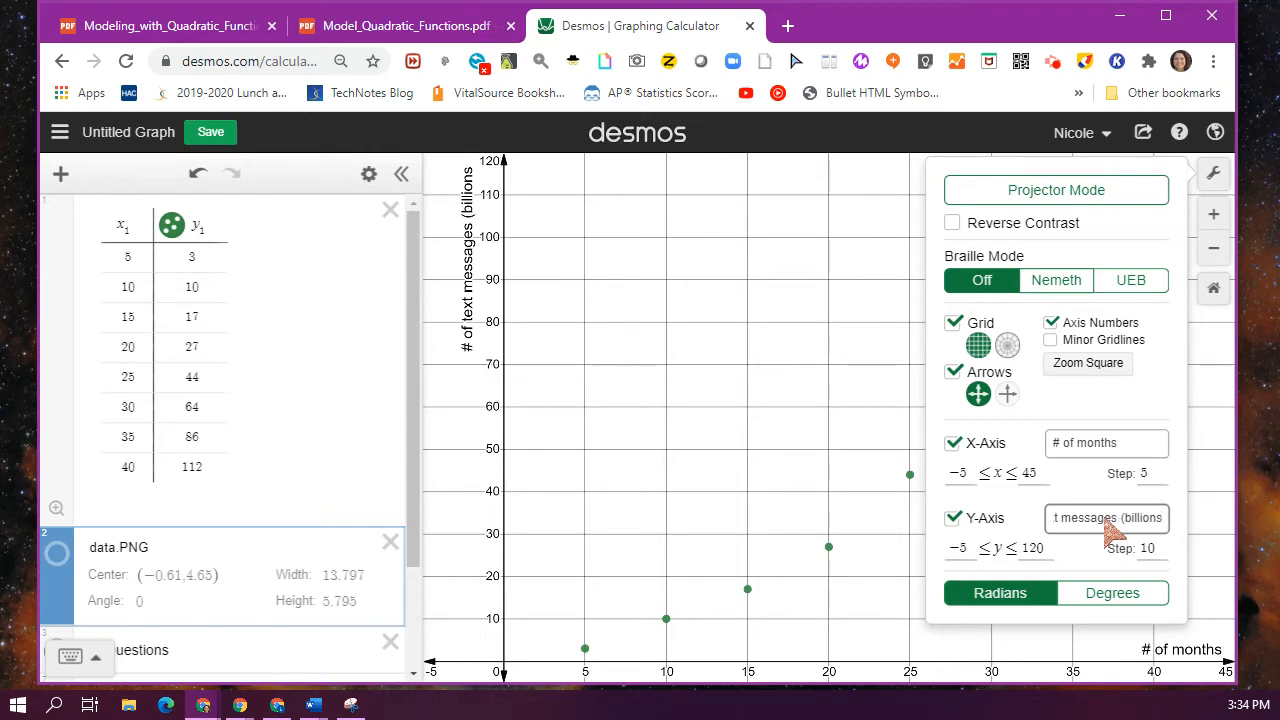
type(")")
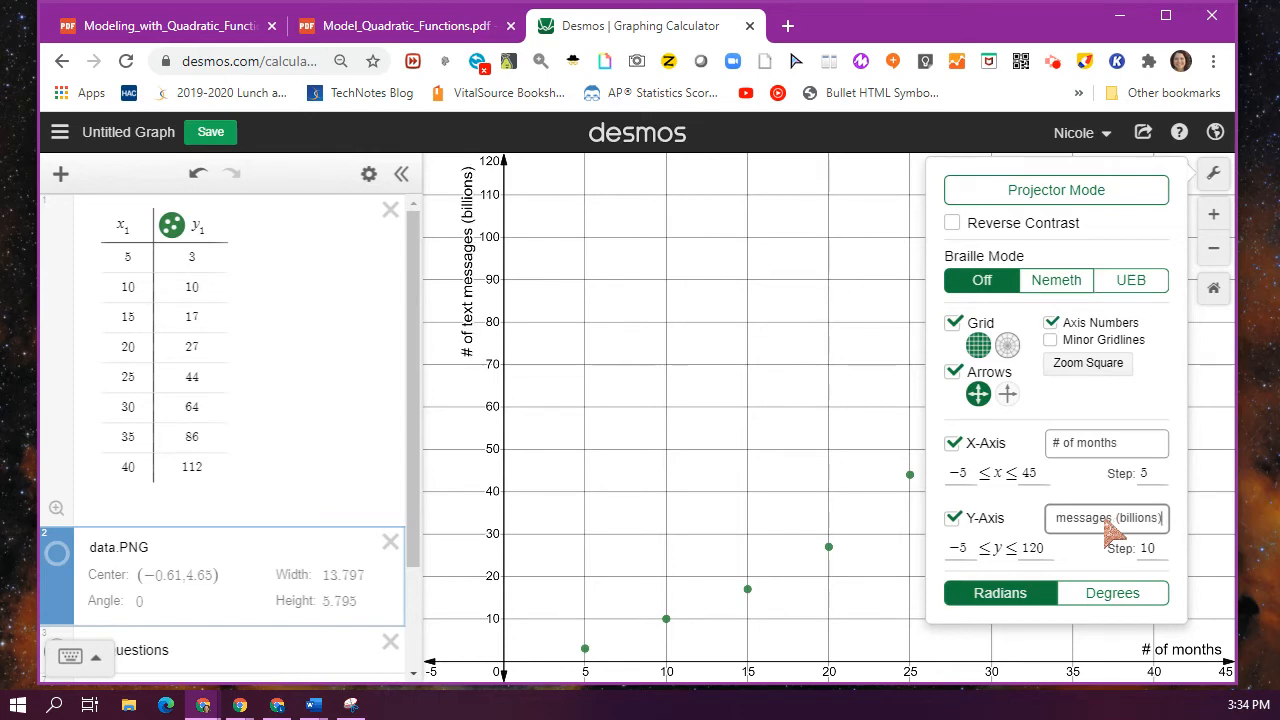
left_click(771, 463)
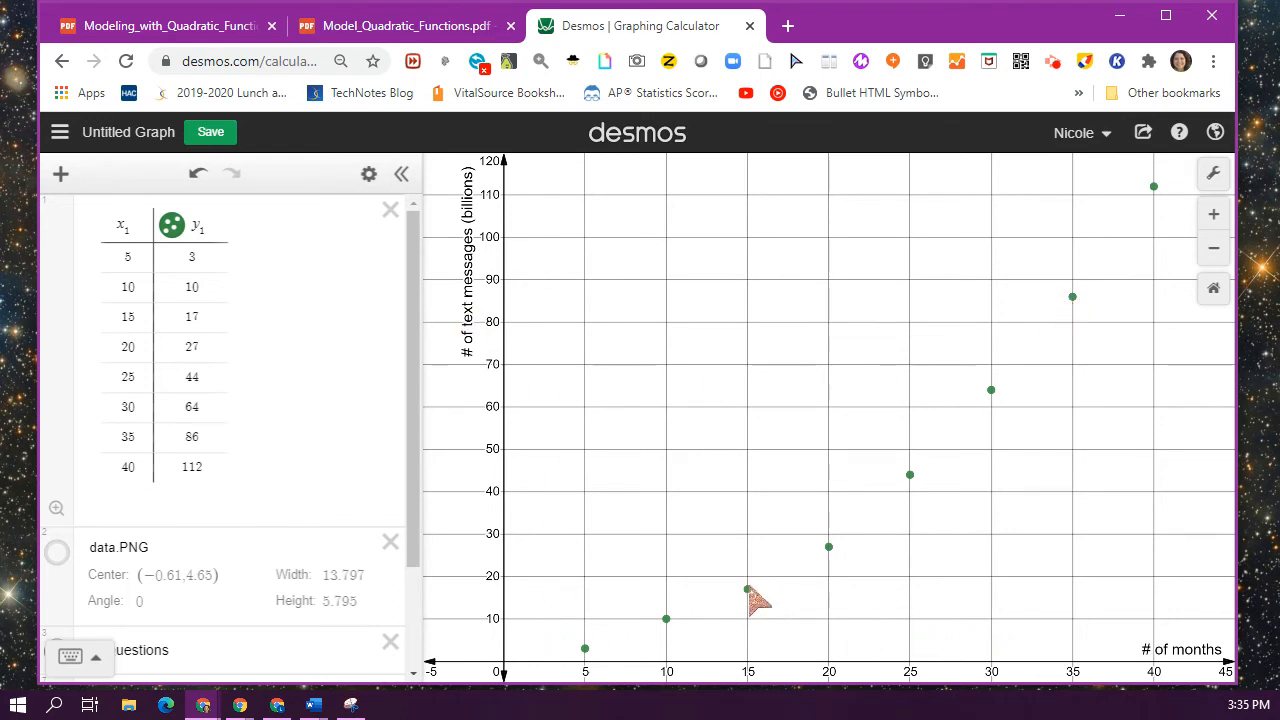
Add a blank expression and move it directly below the data table.
left_click(61, 175)
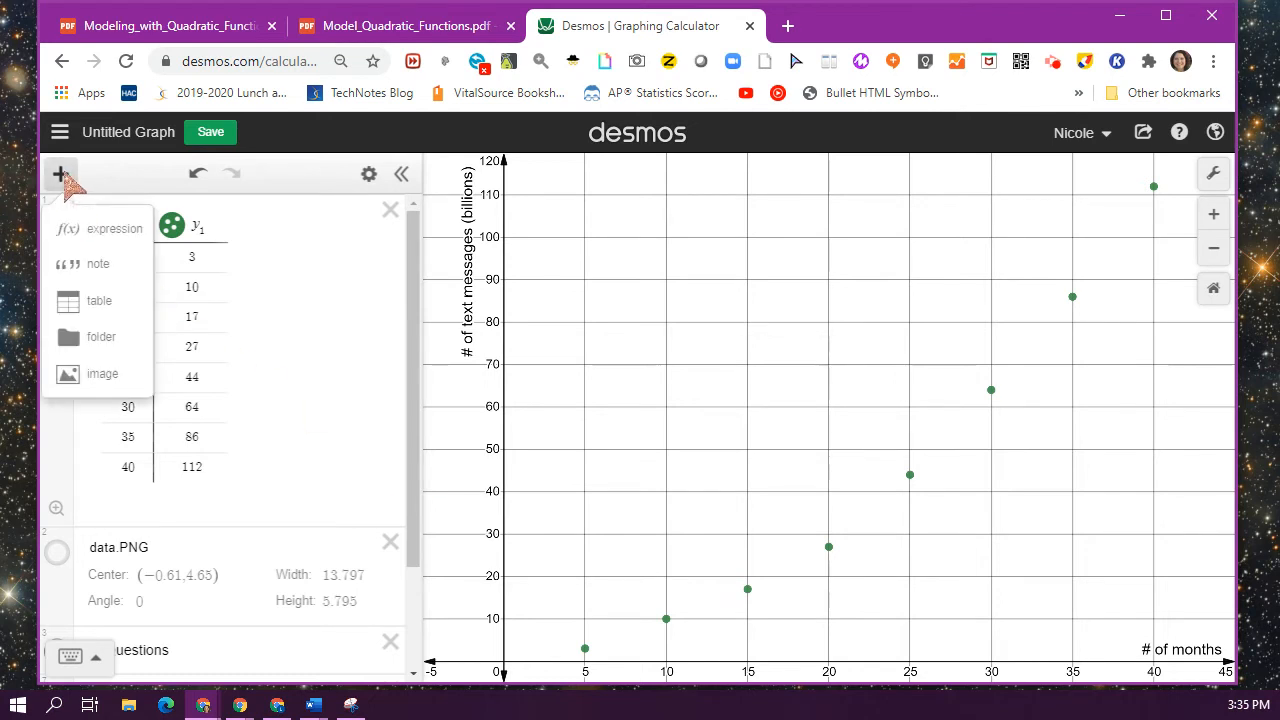
left_click(86, 235)
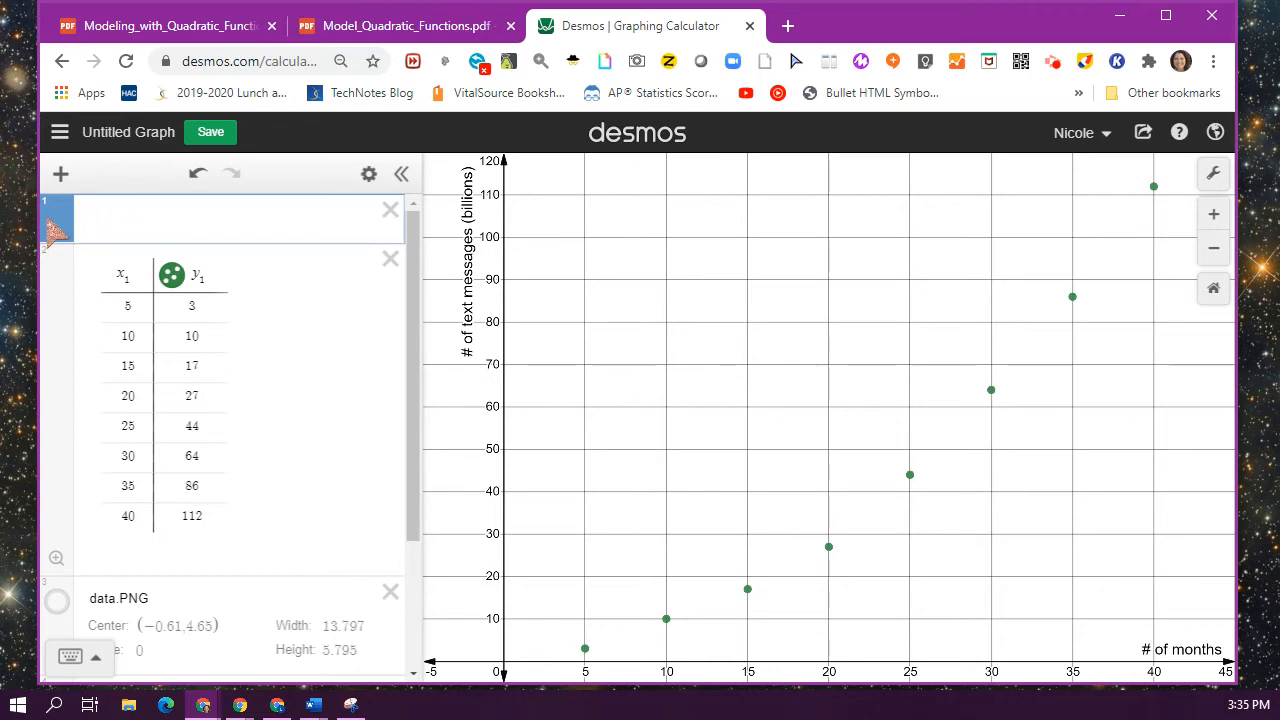
left_click_drag(48, 222, 70, 530)
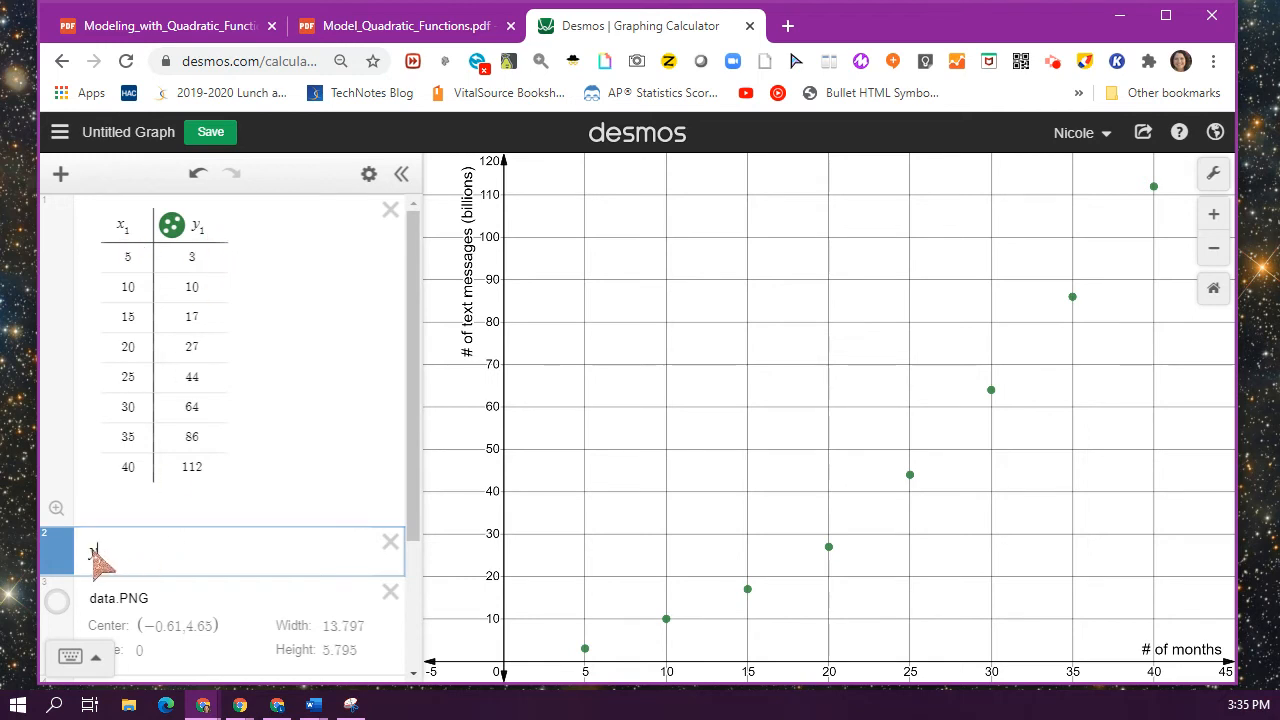
Begin the regression model in the new expression with y₁ ~.
type("y1")
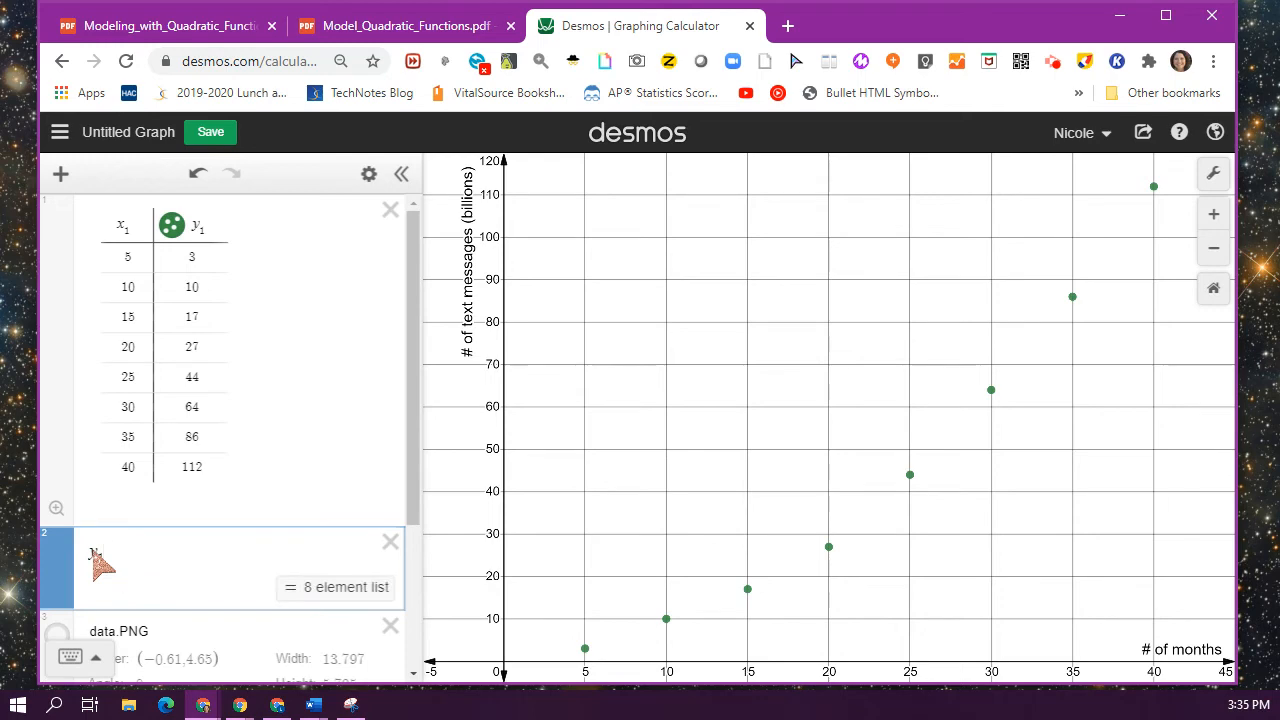
left_click(70, 656)
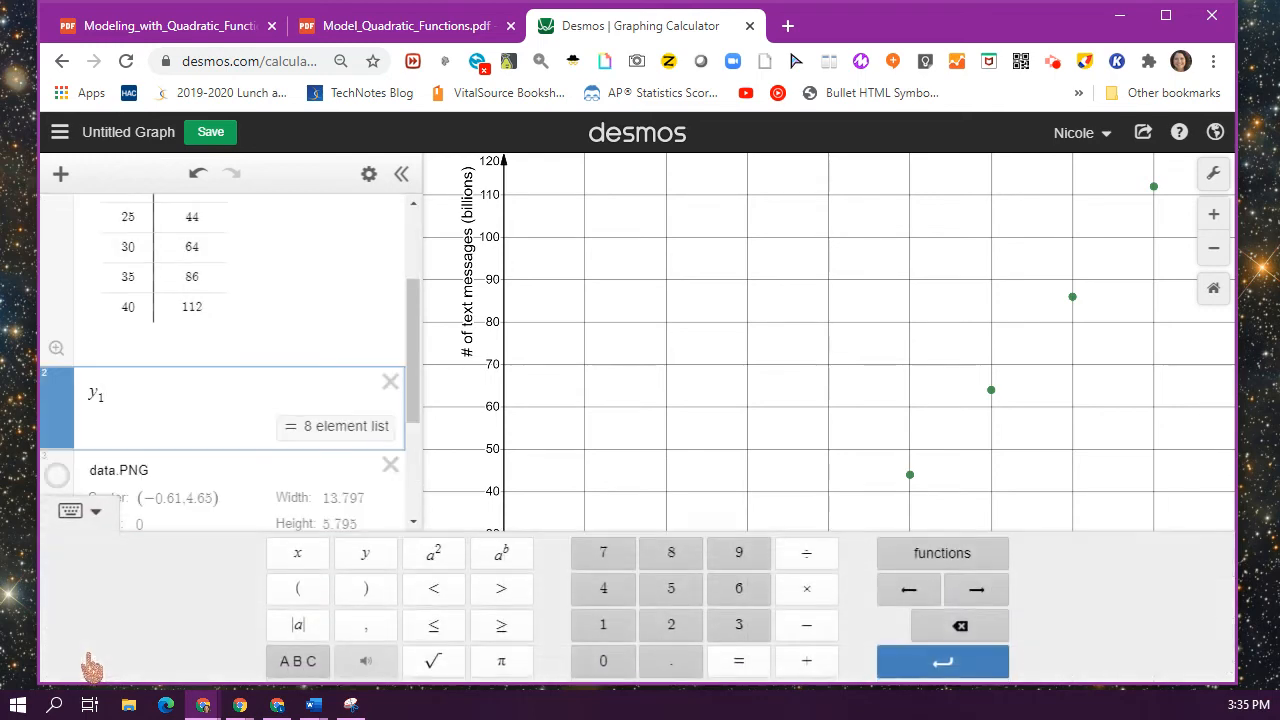
left_click(300, 664)
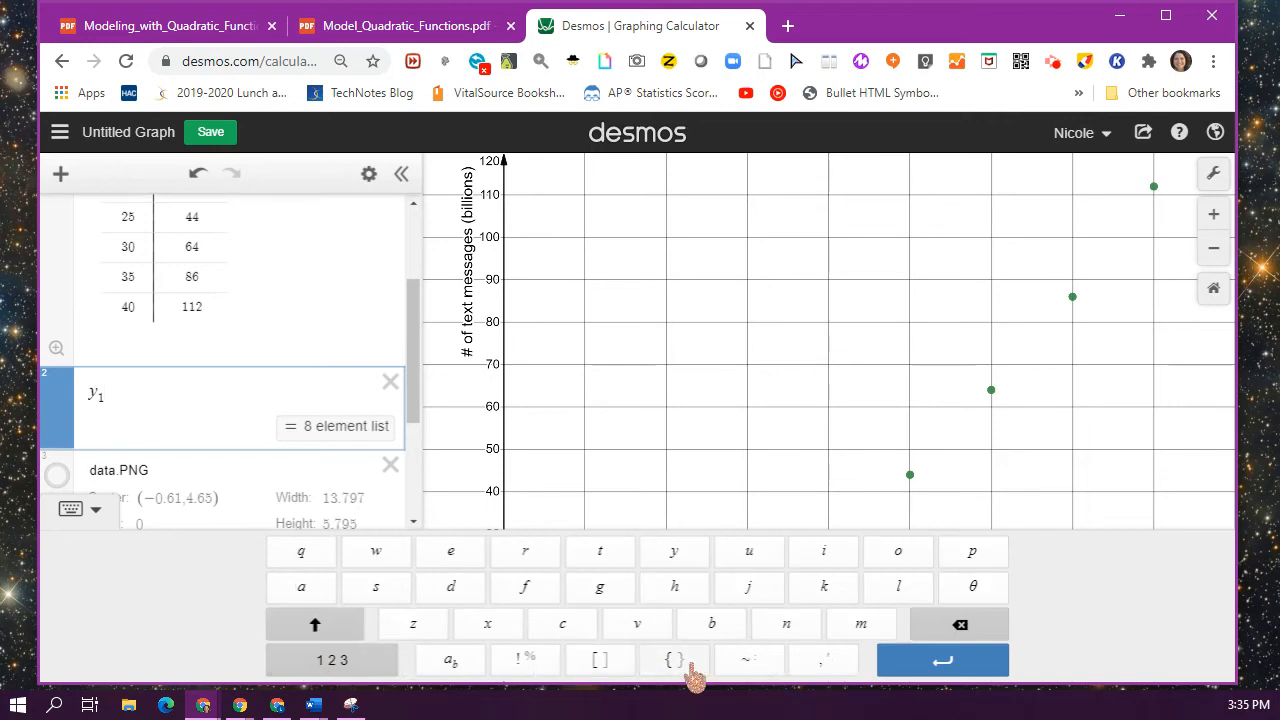
left_click(748, 664)
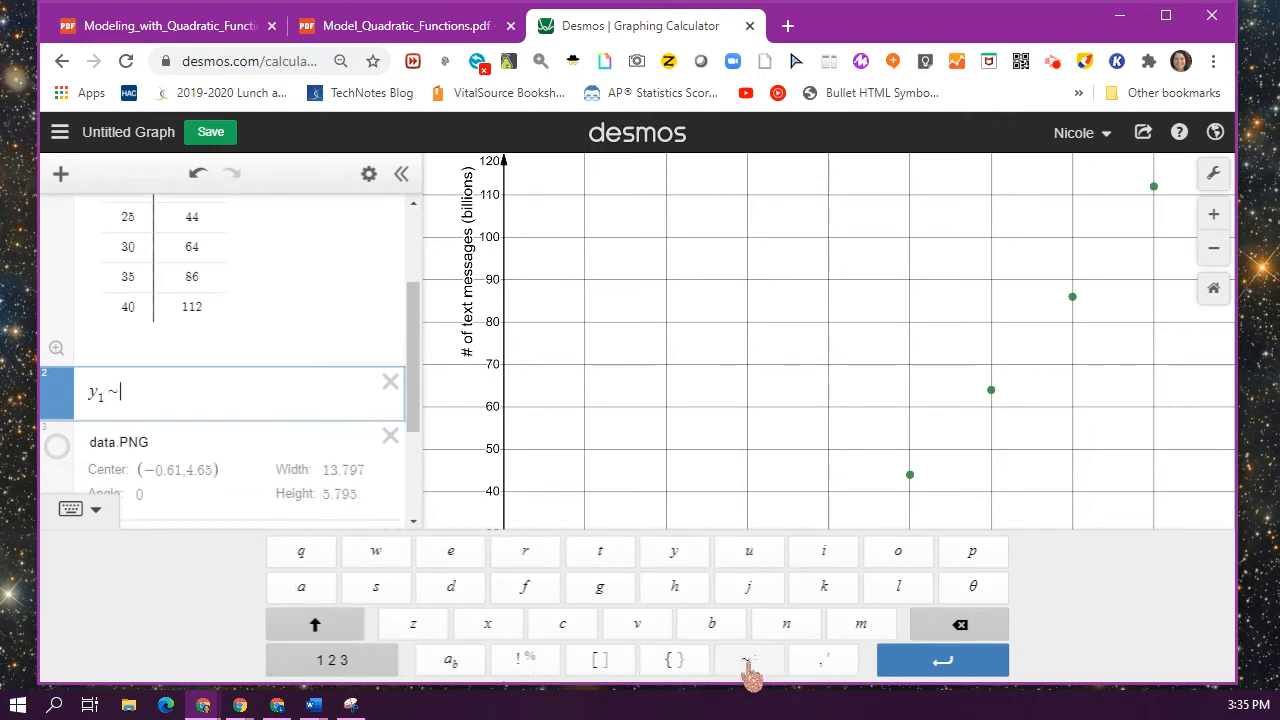
left_click(90, 515)
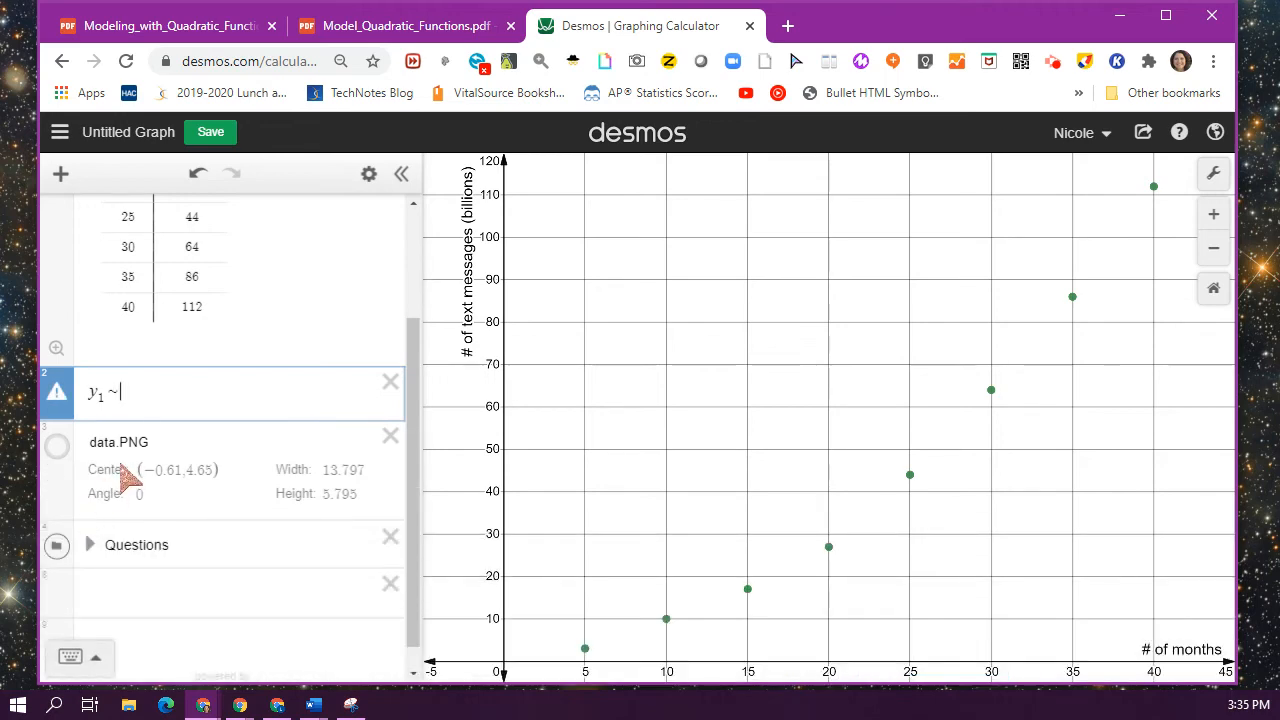
Add the quadratic term ax₁² to the regression after the tilde.
type("a")
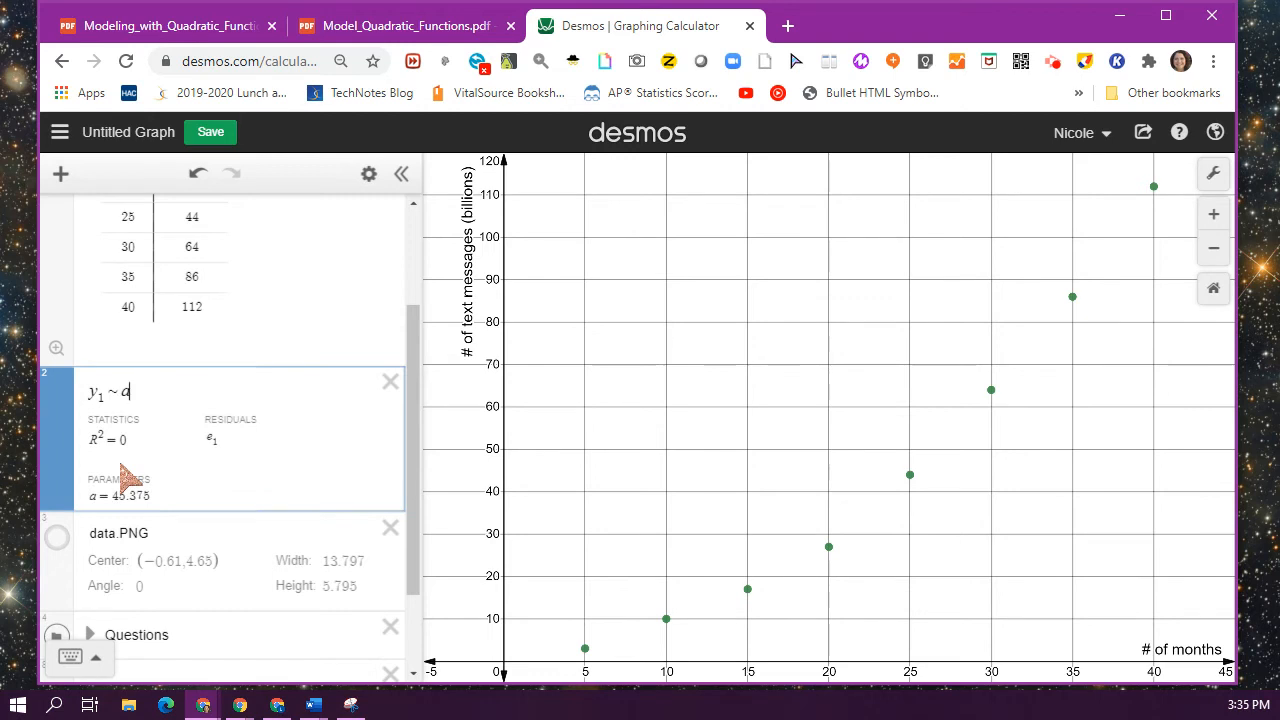
type("x_")
type("1")
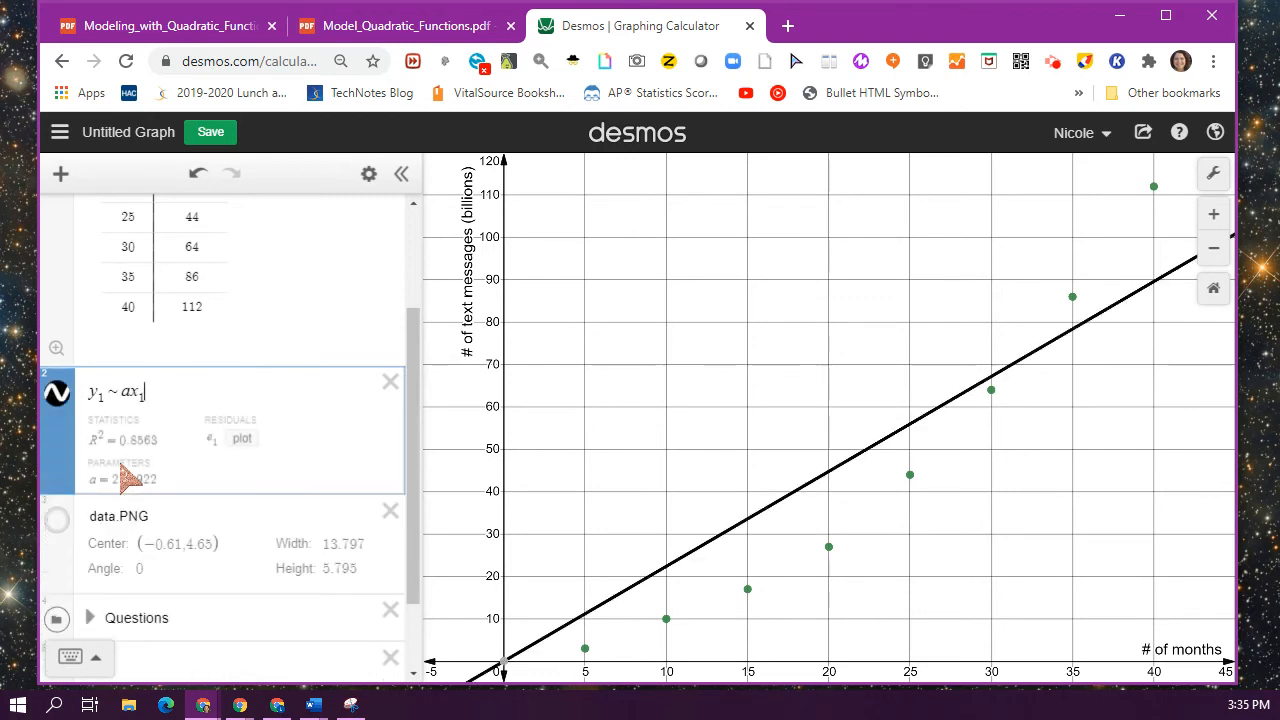
scroll(145, 420, "up", 2)
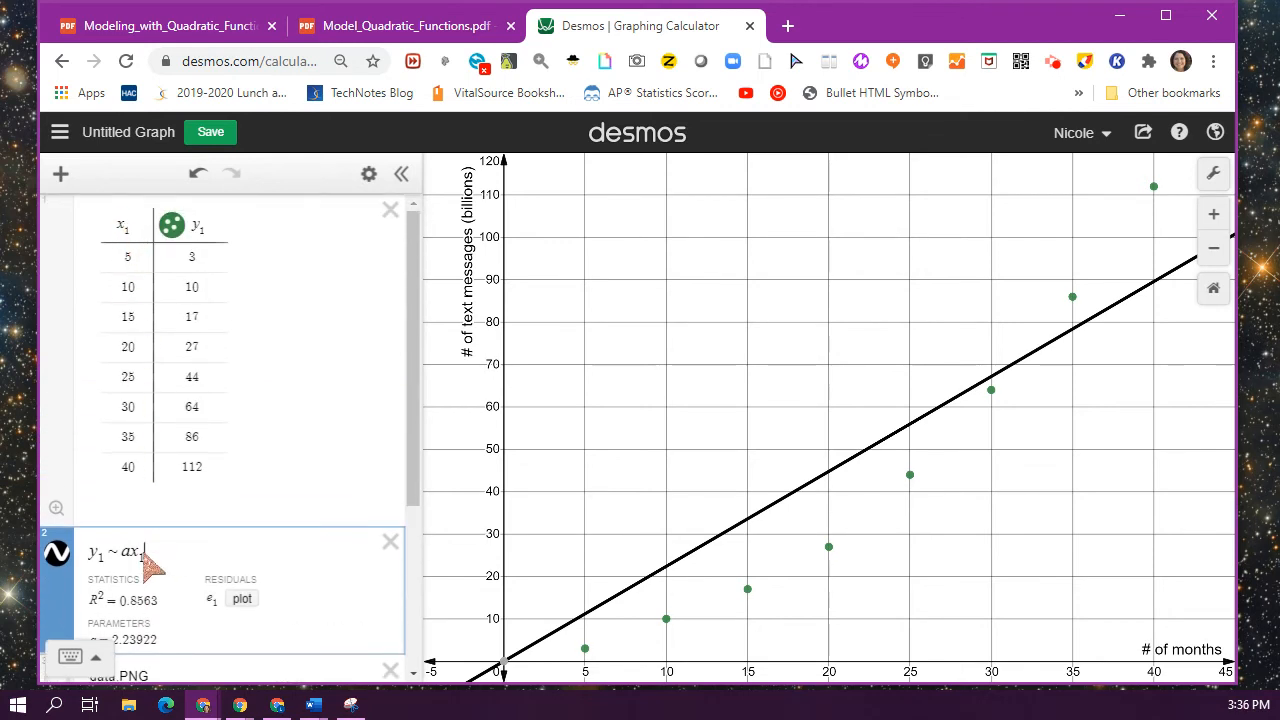
left_click(92, 658)
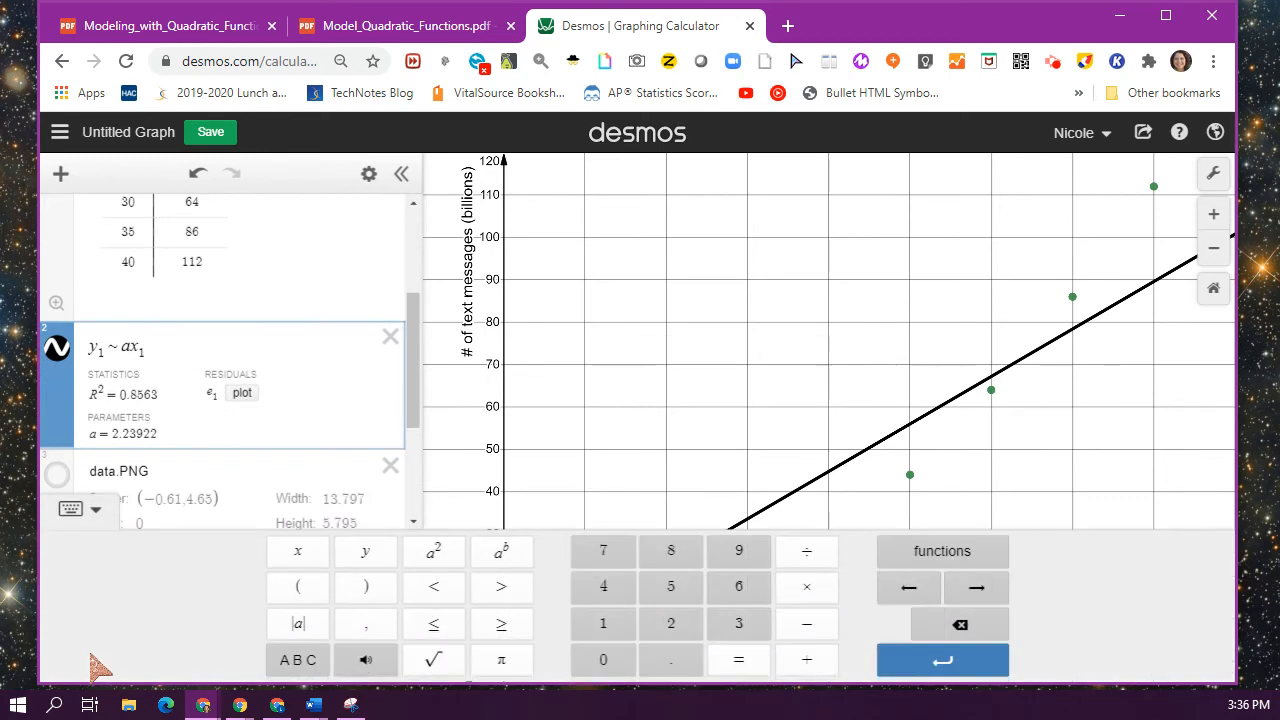
left_click(440, 560)
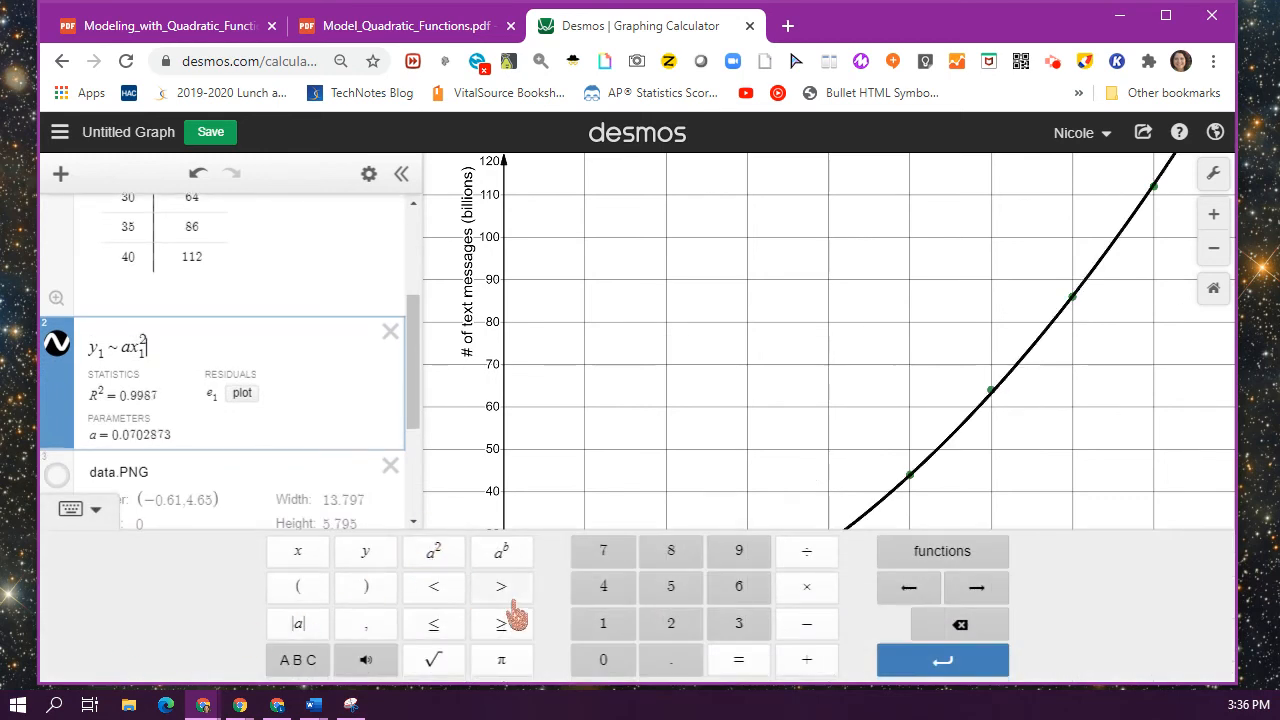
left_click(76, 510)
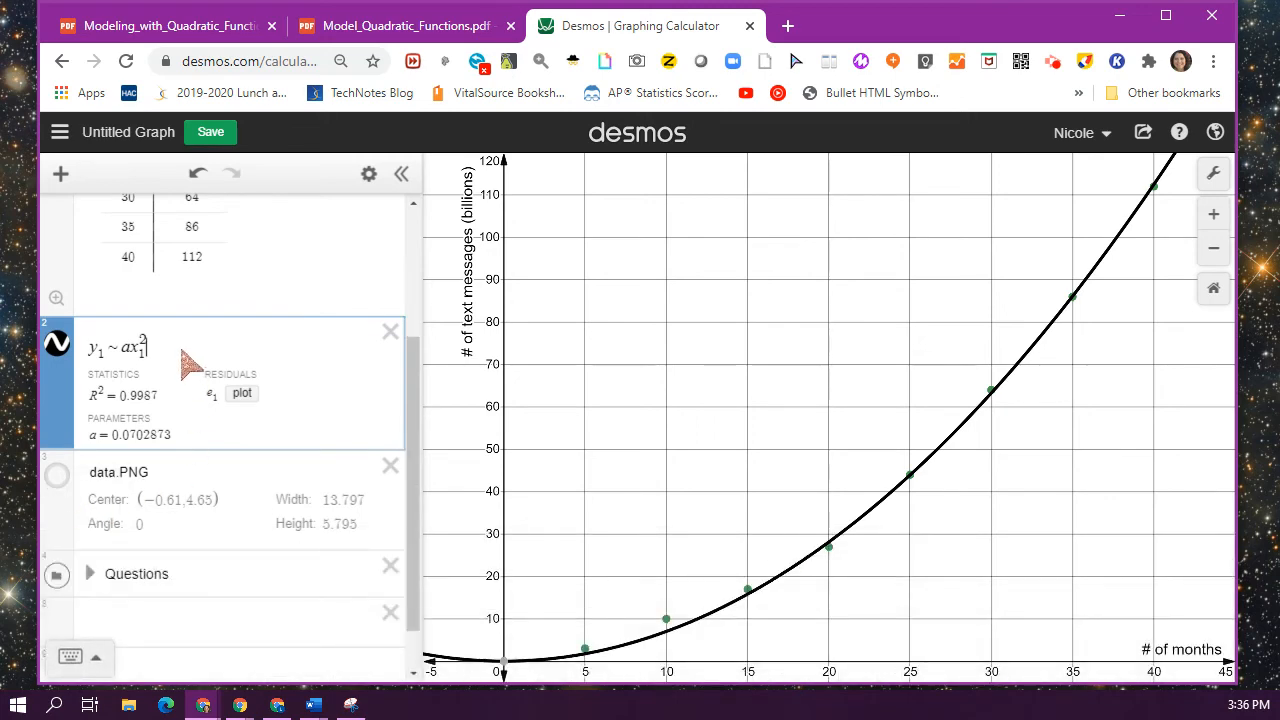
Complete the quadratic regression by adding + bx₁ + c after the squared term.
key("Right")
type("+ b")
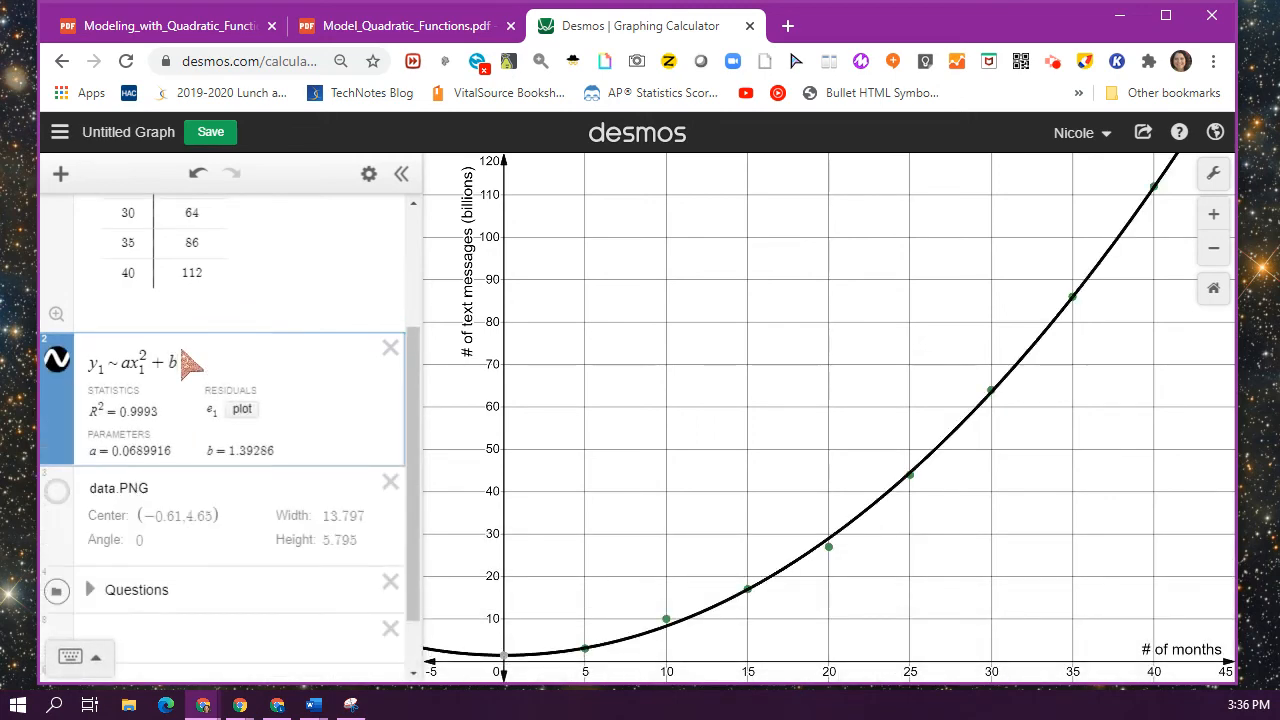
type("x_1 + ")
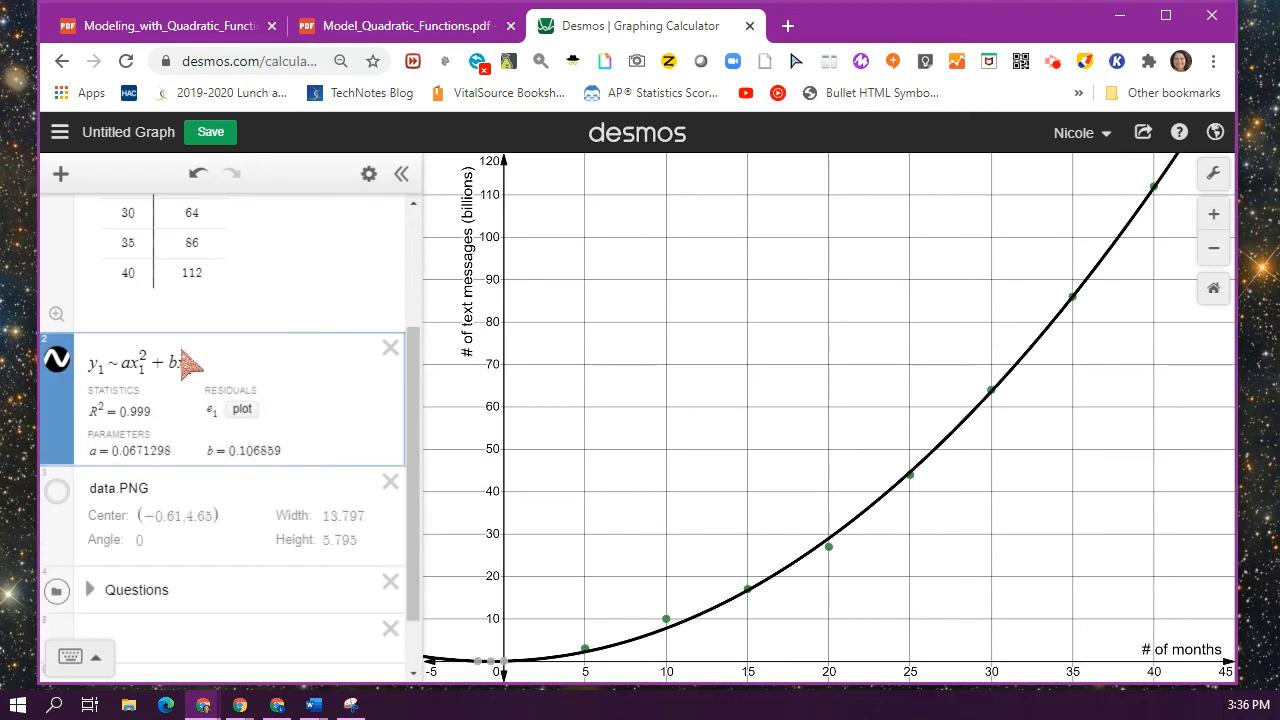
type("c")
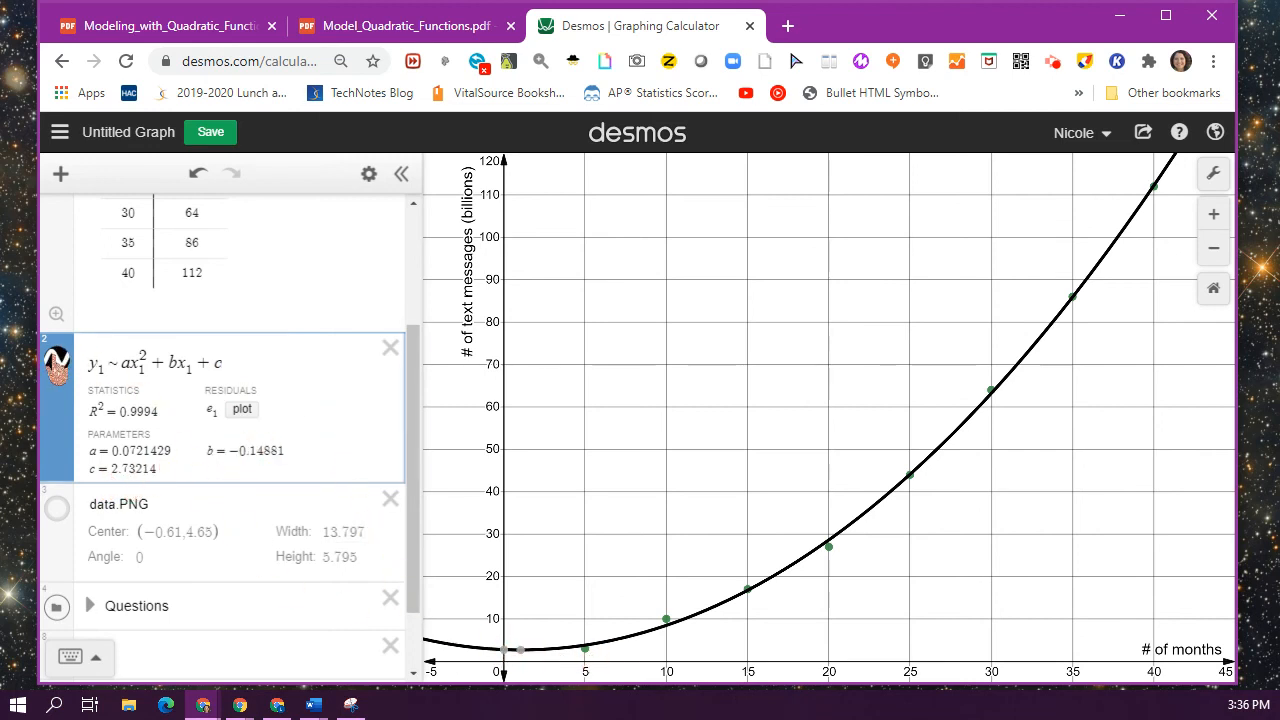
Change the regression curve's color to blue and keep the curve shown on the graph.
left_click(57, 362)
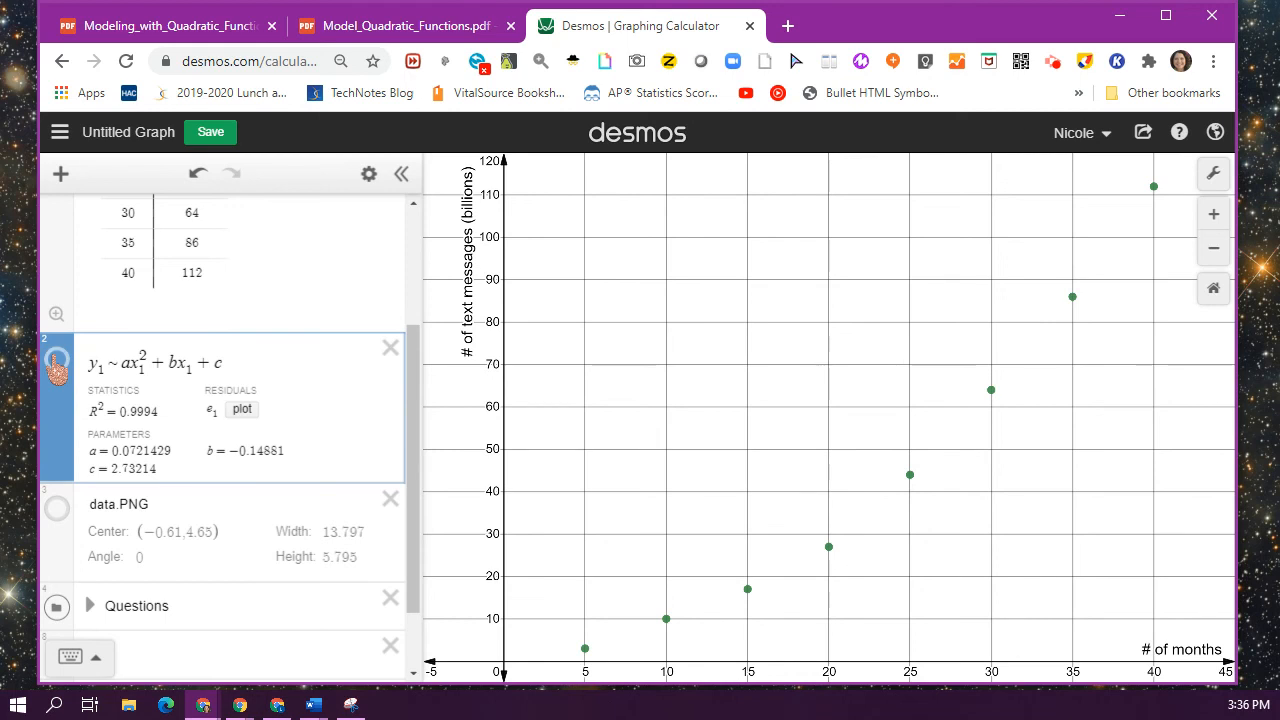
left_click(57, 362)
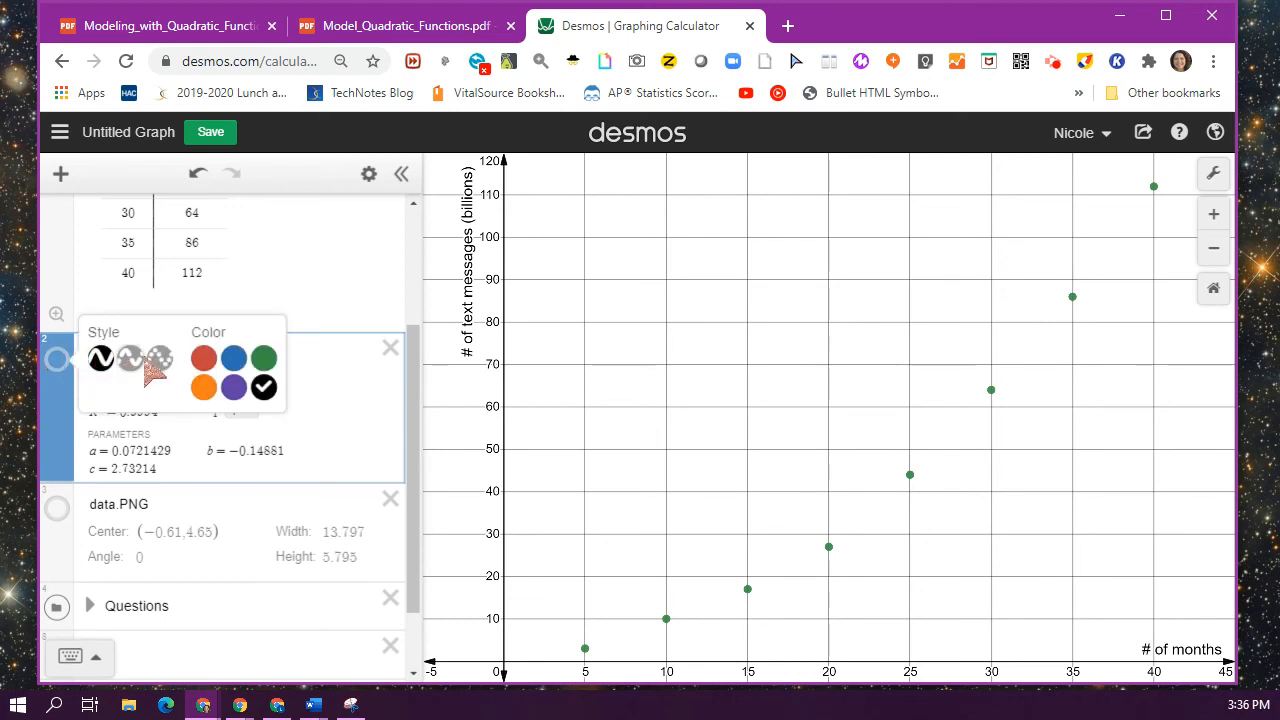
left_click(233, 360)
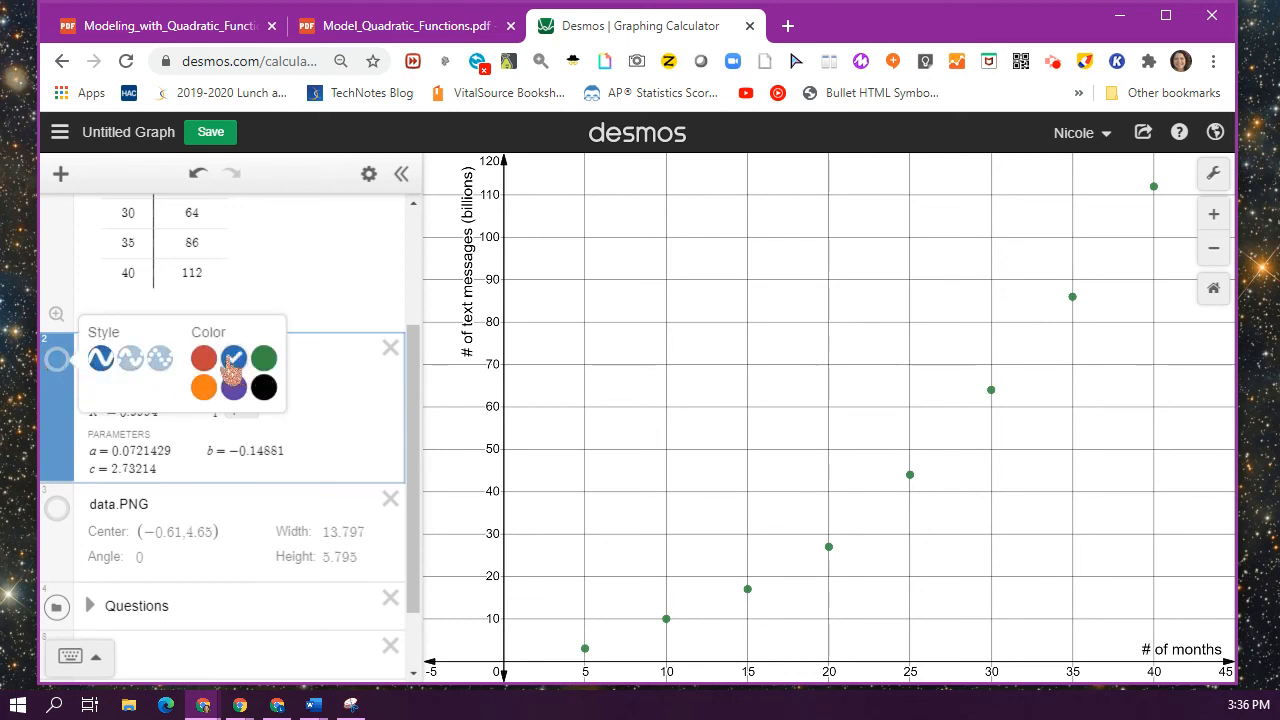
left_click(57, 362)
left_click(57, 363)
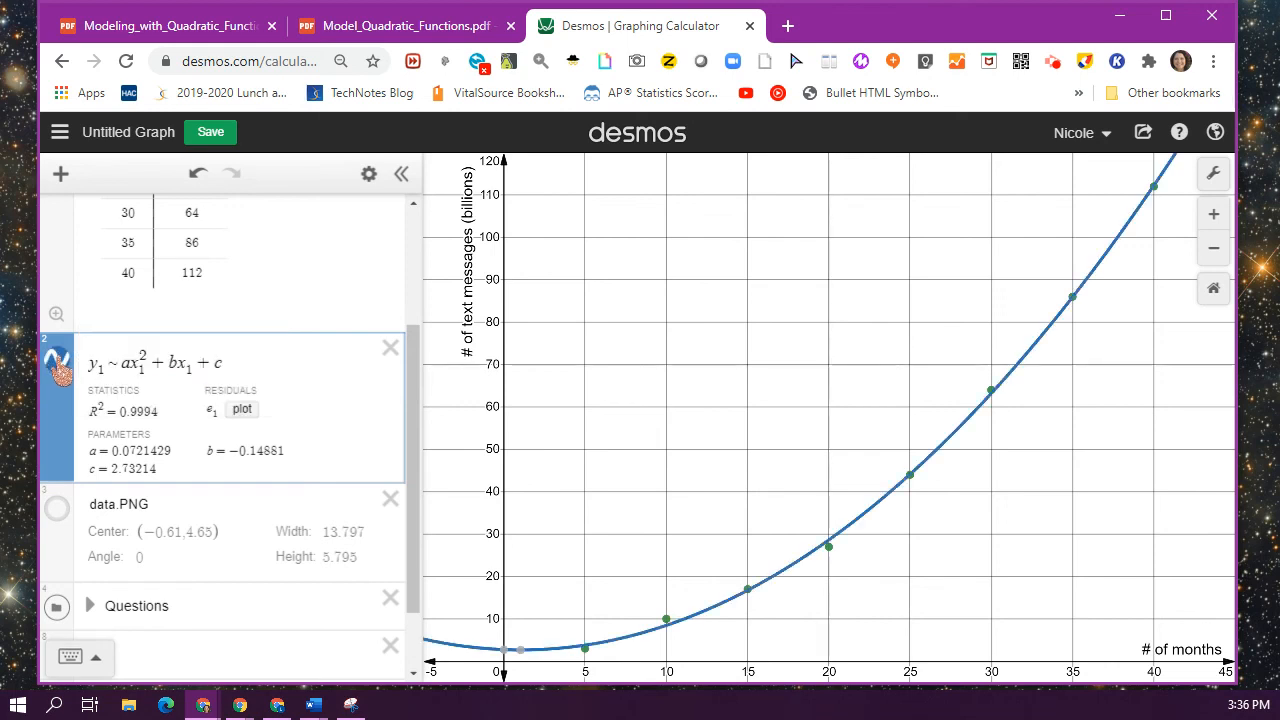
left_click_drag(417, 394, 420, 270)
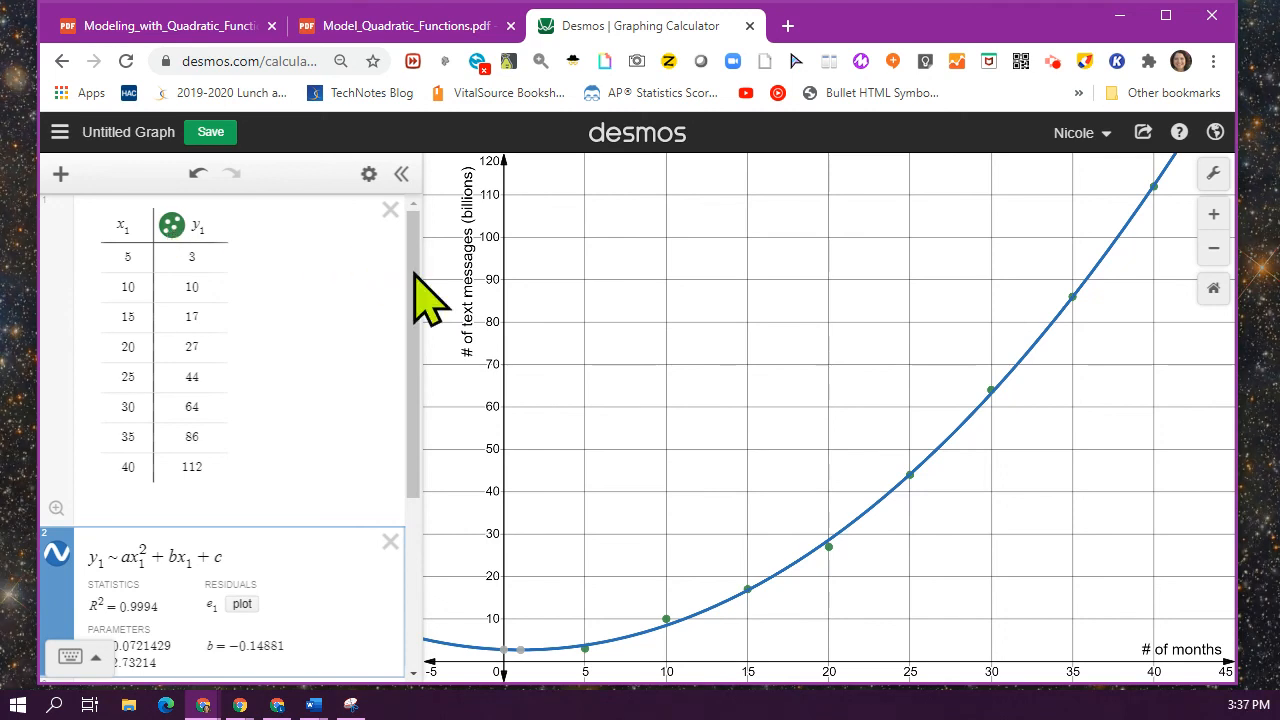
left_click_drag(419, 286, 418, 363)
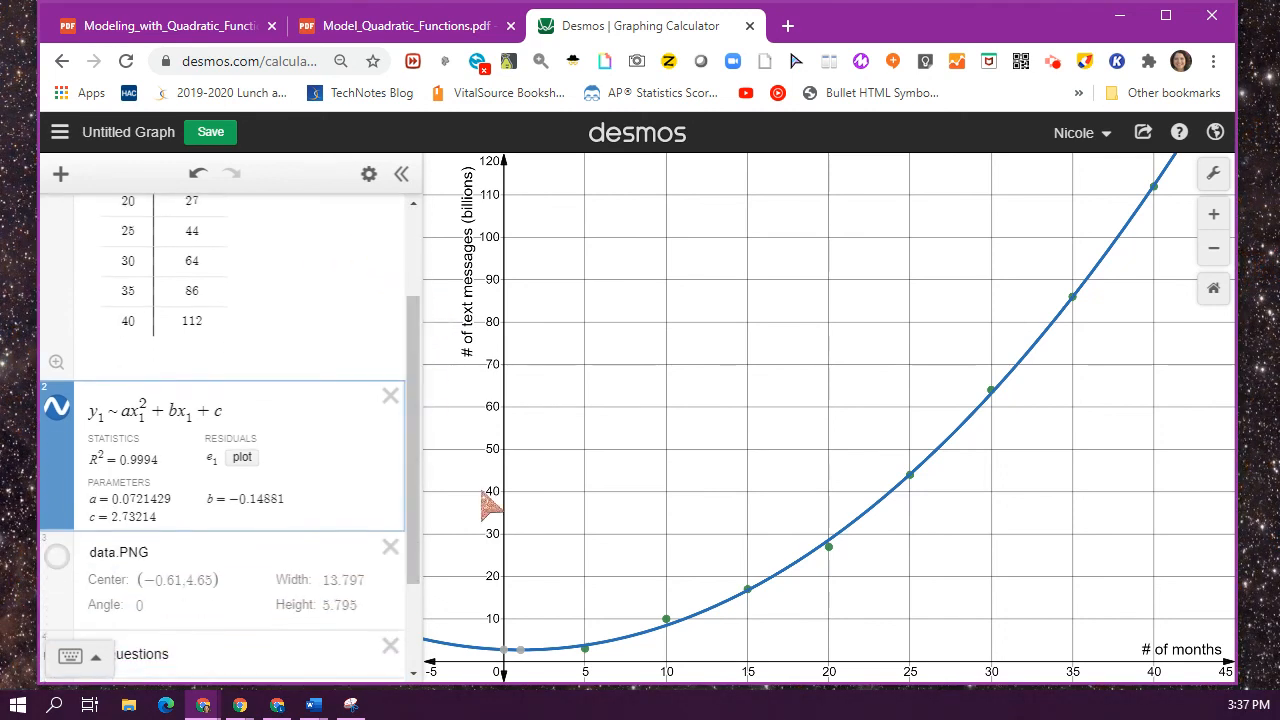